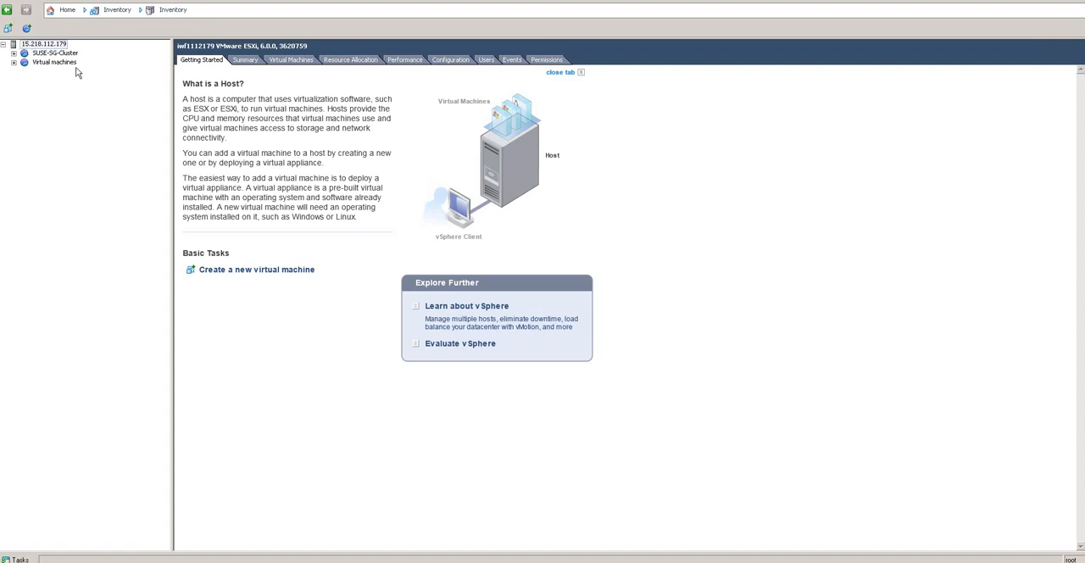
Step: Start creating a new virtual machine on the ESXi host using the Typical configuration
right_click(34, 49)
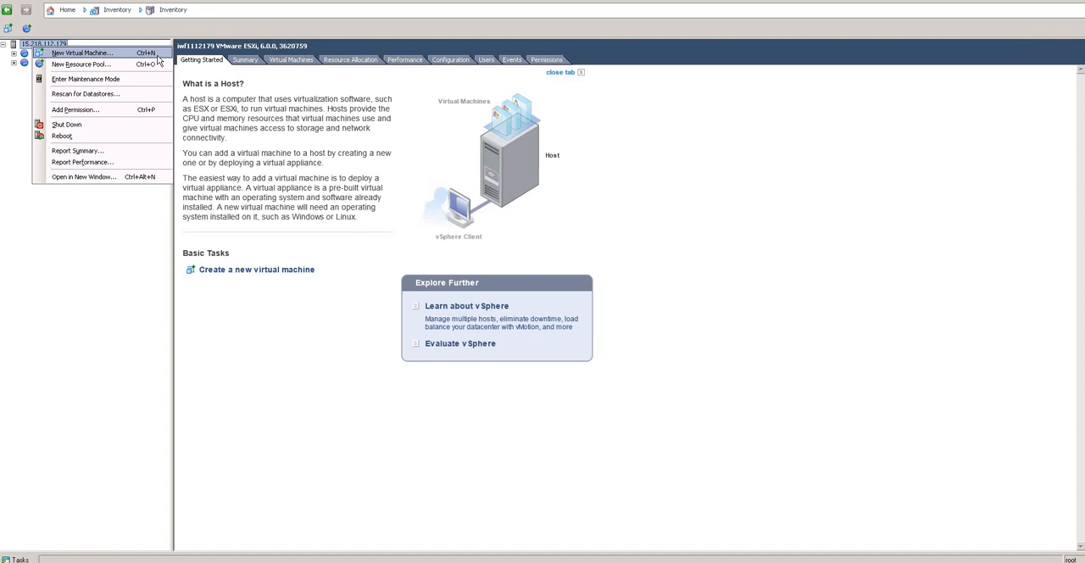
click(157, 54)
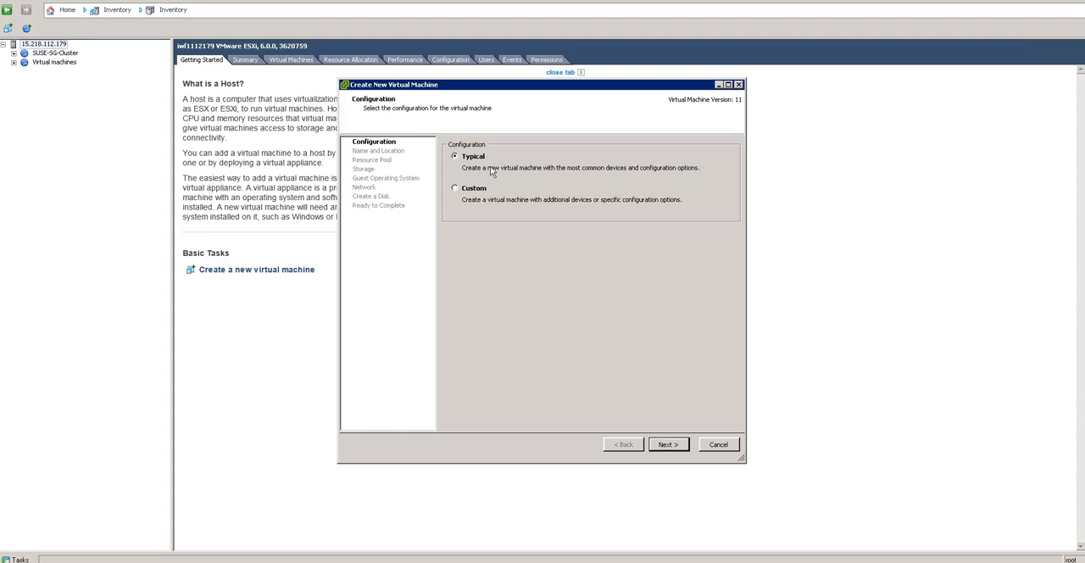
click(667, 444)
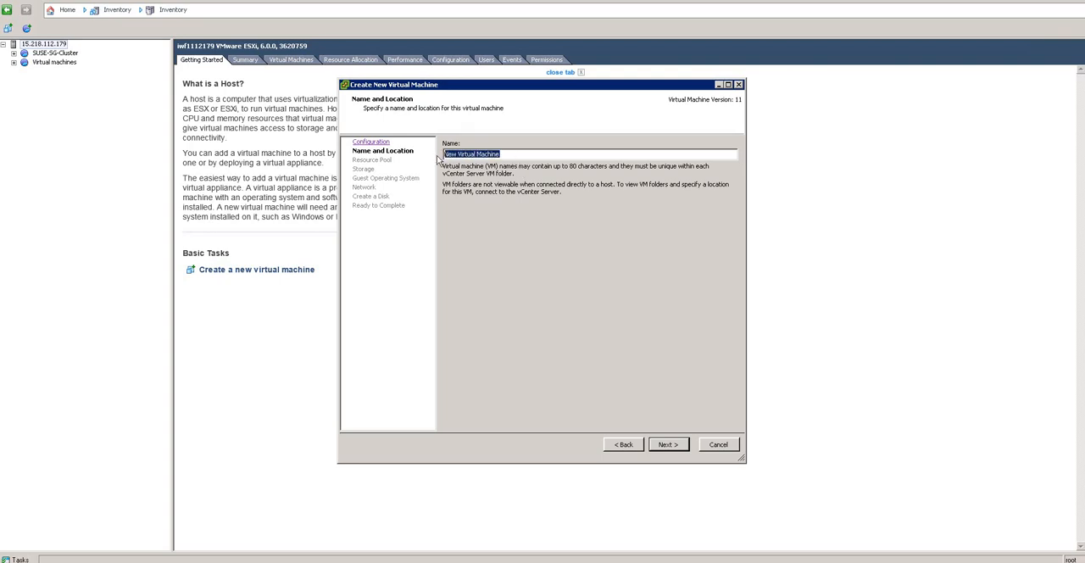
Step: Name the virtual machine windows_technosage and continue to the resource pool selection
key(BackSpace)
text(windows_technosage)
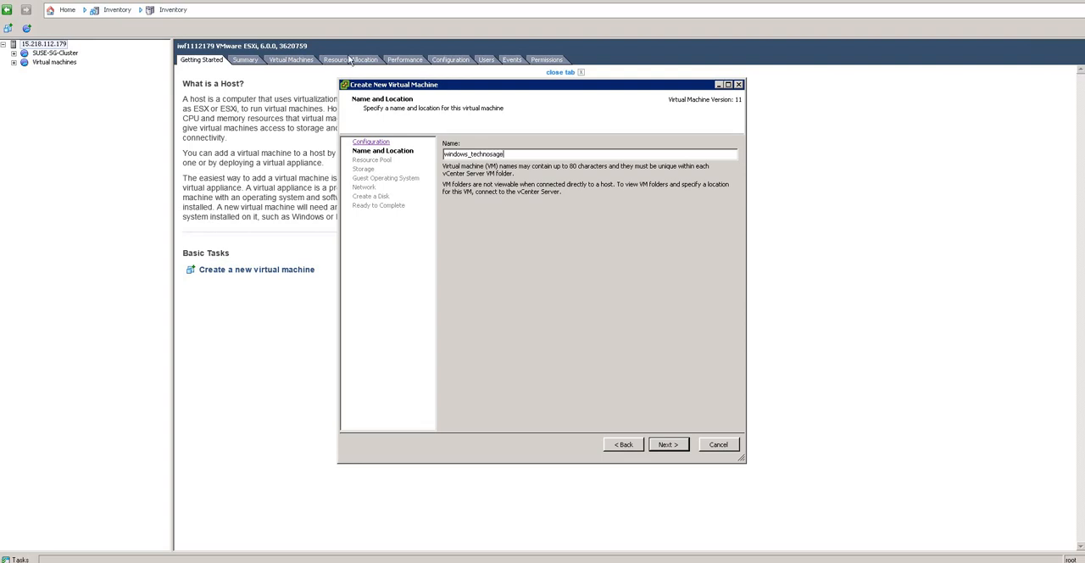
click(665, 445)
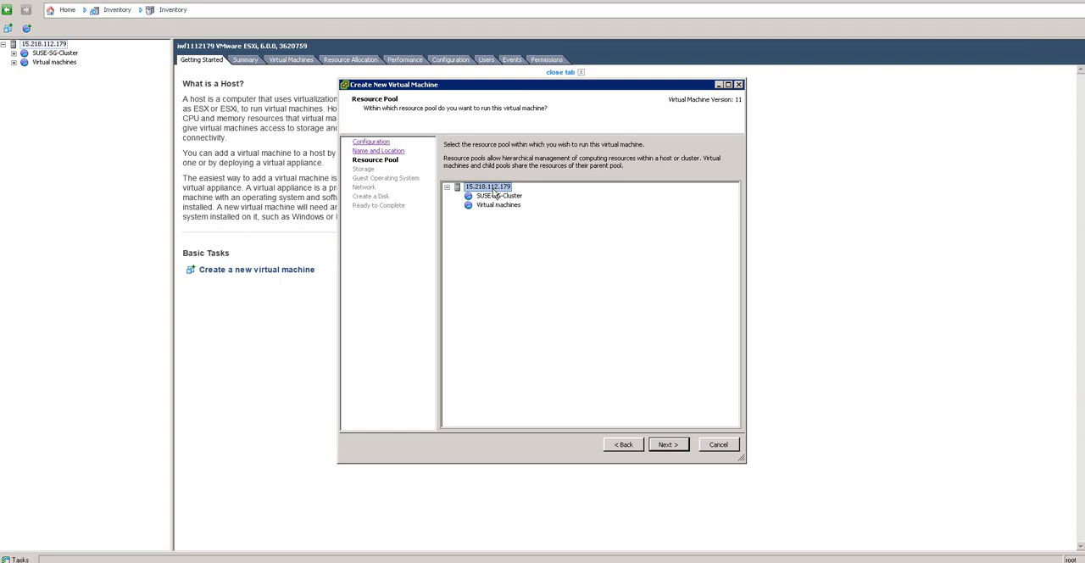
Step: Run the virtual machine directly under the host and use CLUSTERSTORE as the destination storage for its files
click(677, 447)
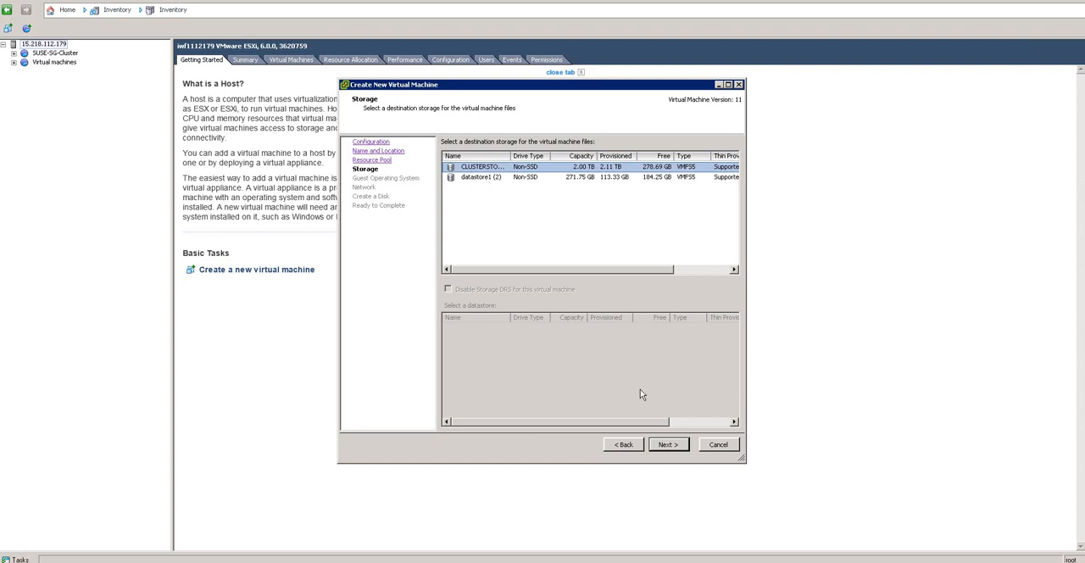
click(671, 444)
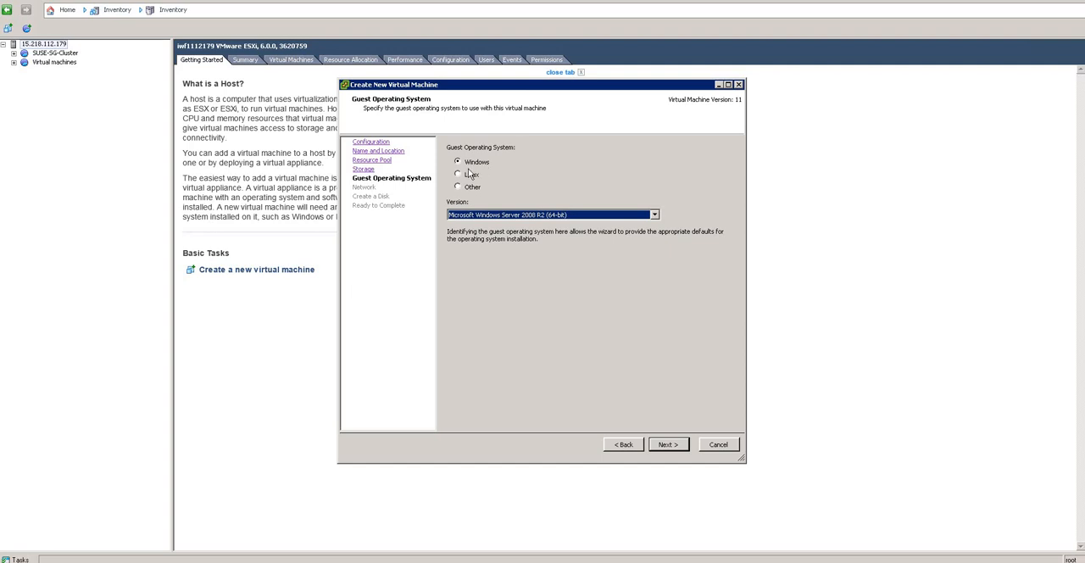
click(504, 215)
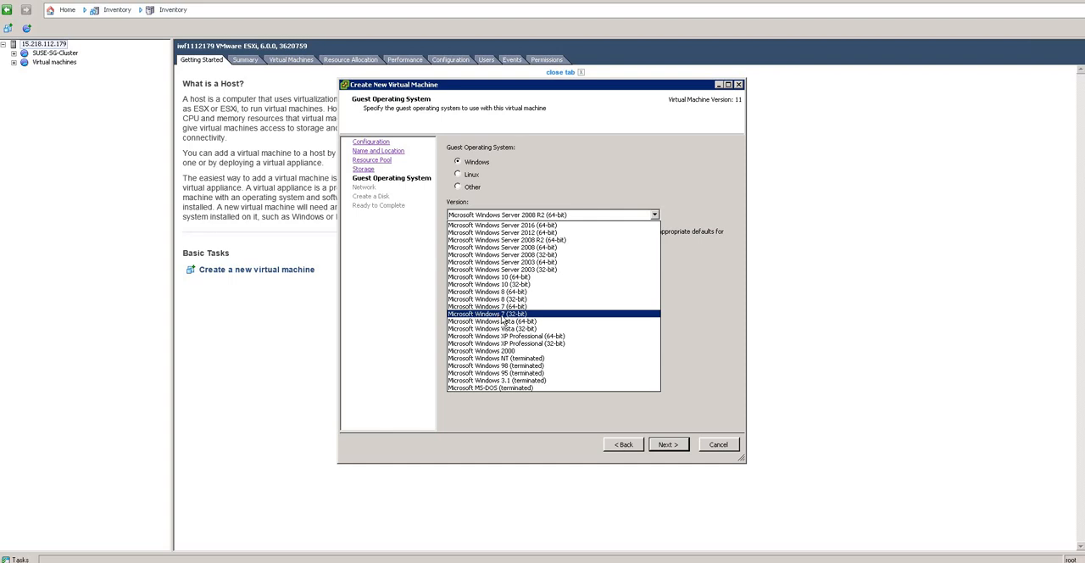
click(463, 178)
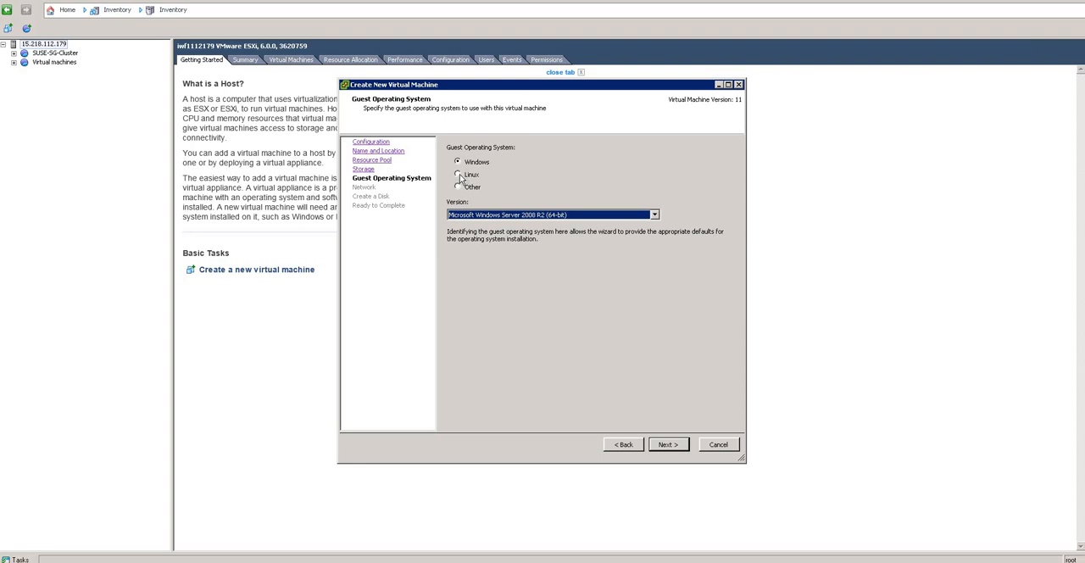
click(462, 174)
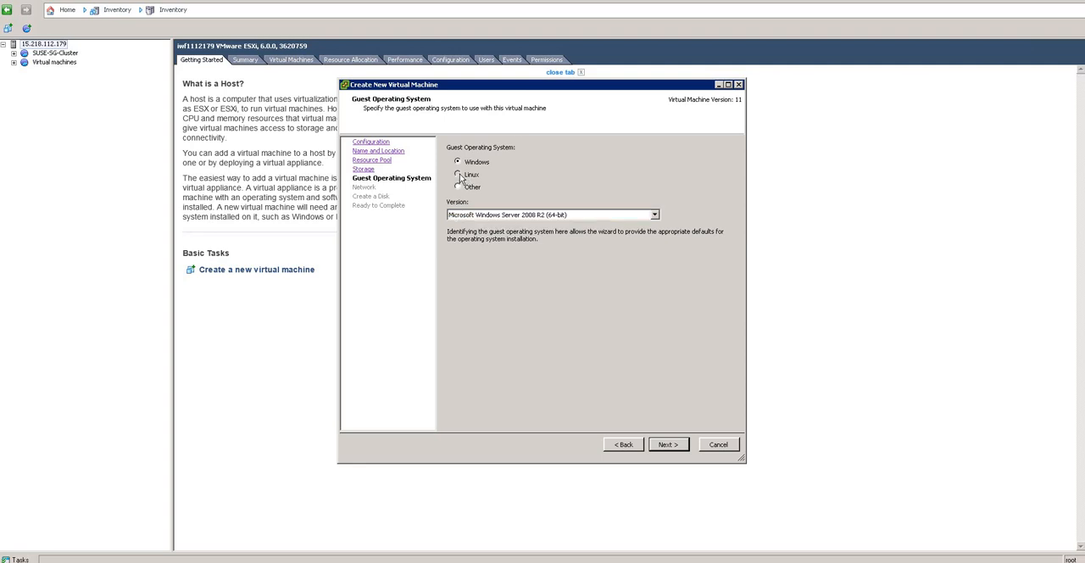
click(485, 217)
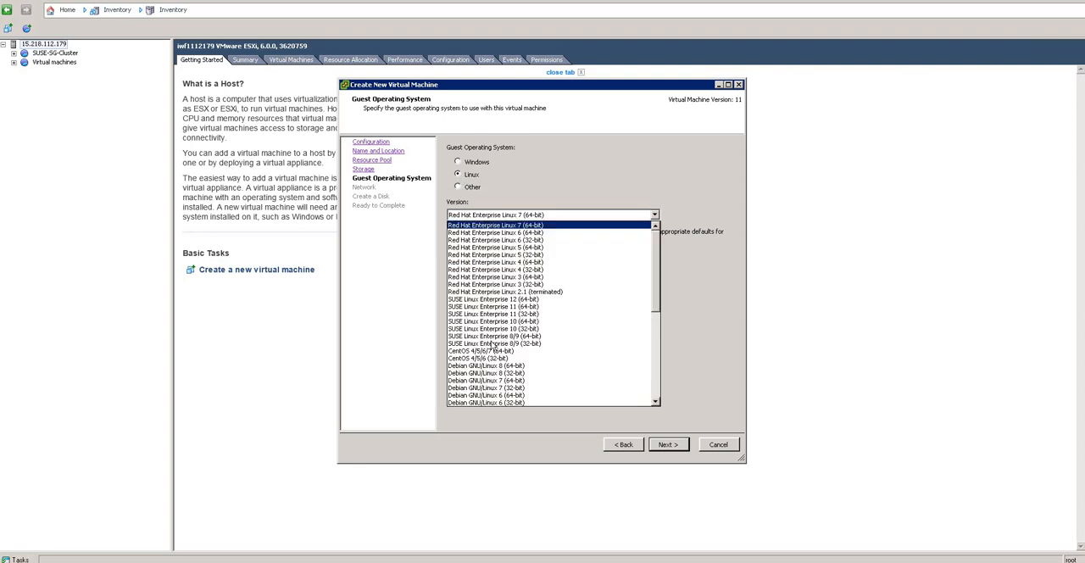
click(458, 167)
click(458, 162)
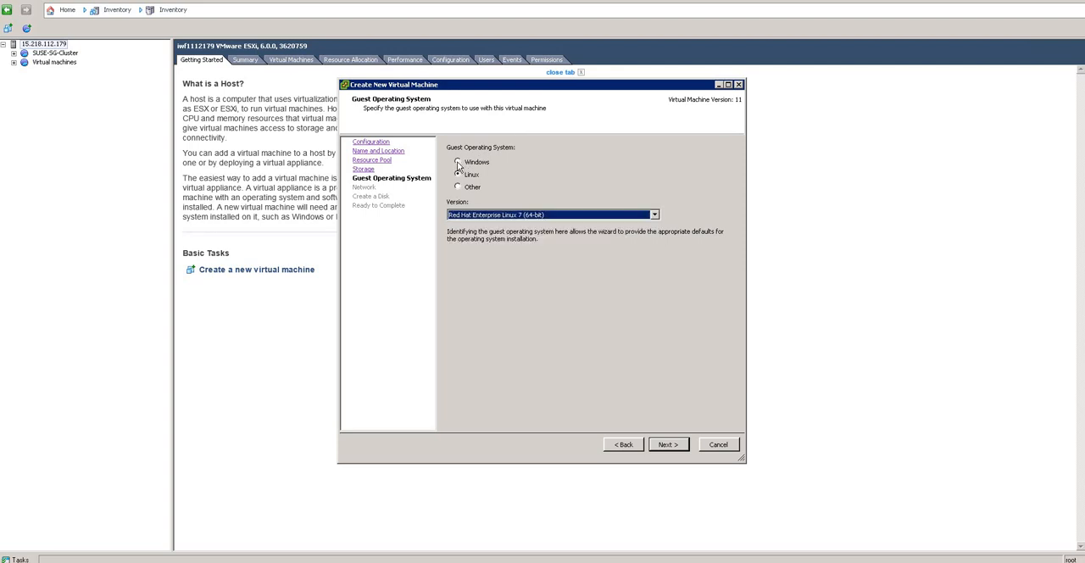
Step: Set the guest operating system version to Microsoft Windows Server 2016 (64-bit) and continue to the network settings
click(504, 217)
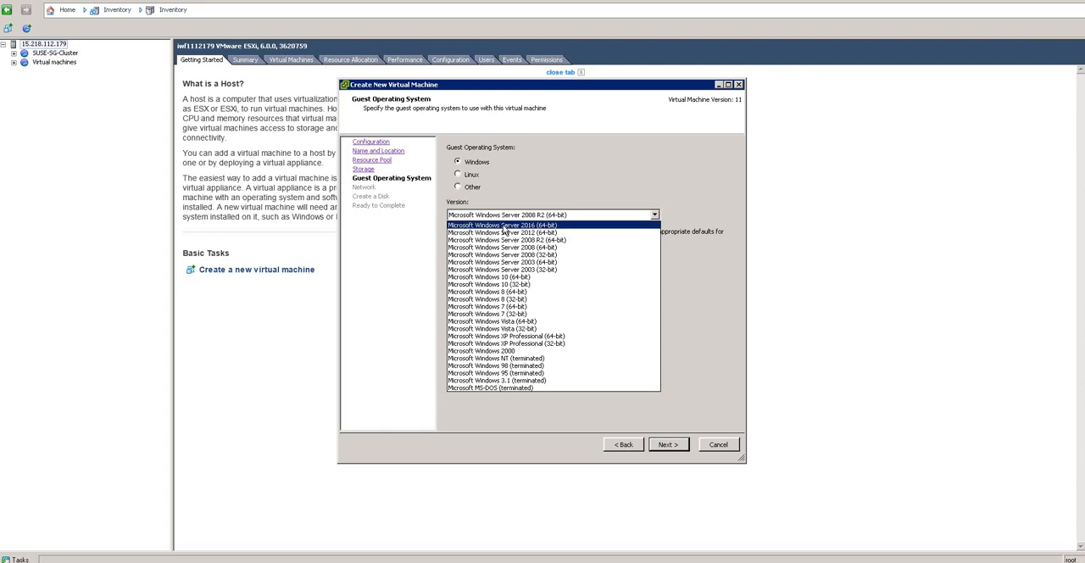
click(506, 225)
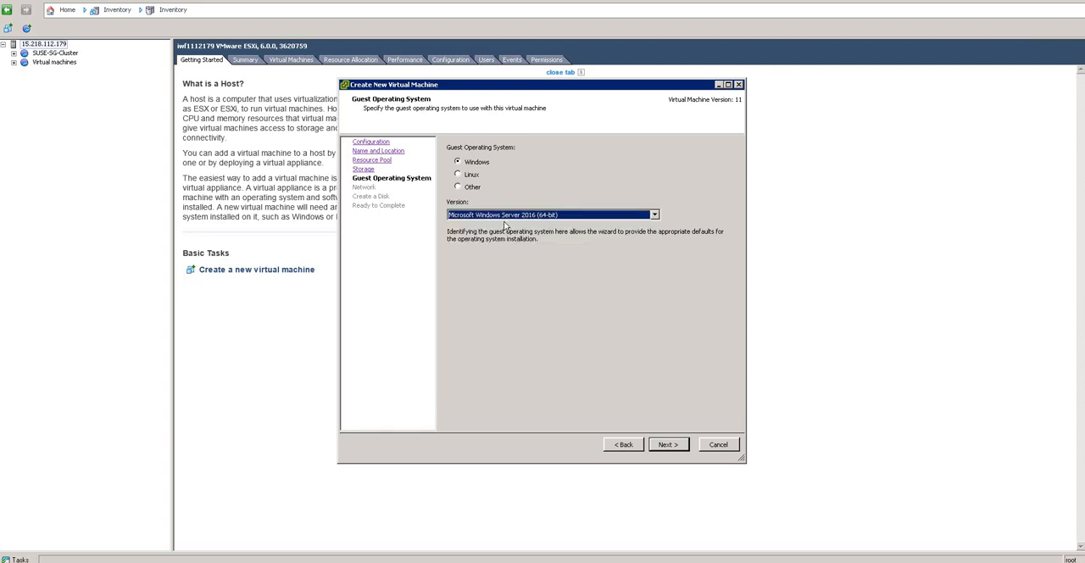
click(560, 217)
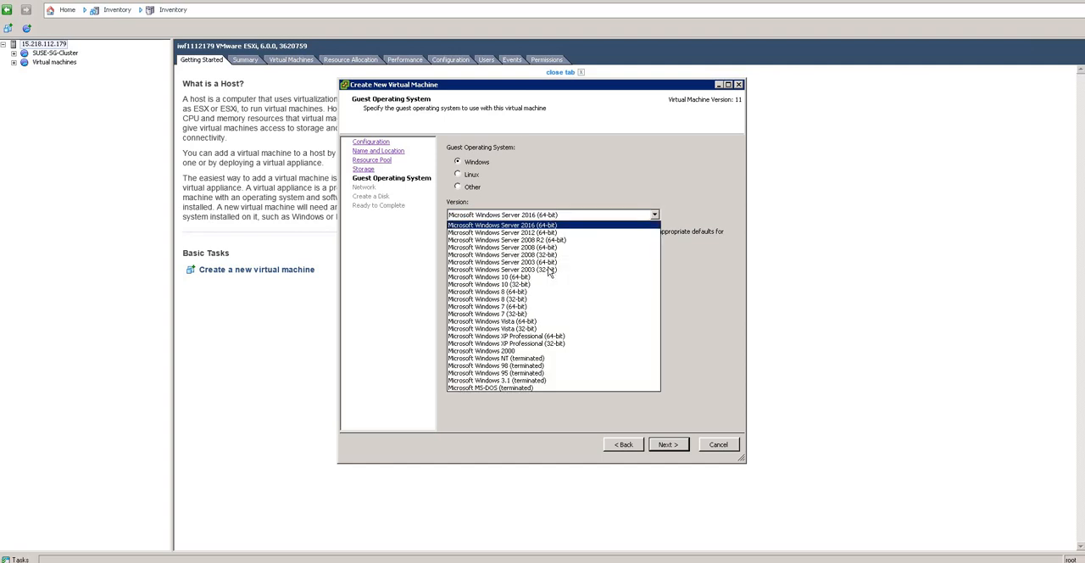
click(591, 190)
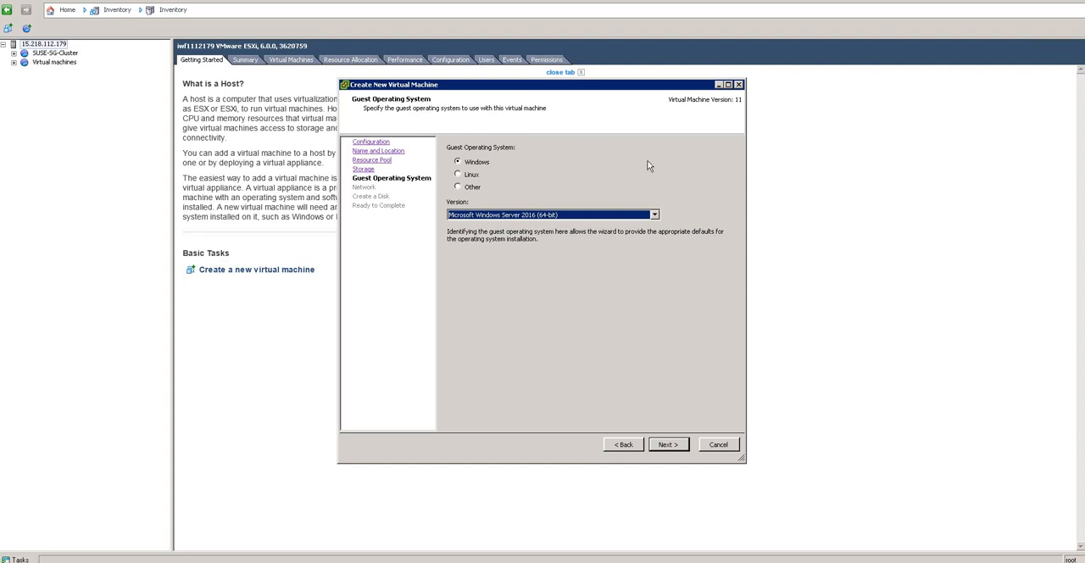
click(666, 446)
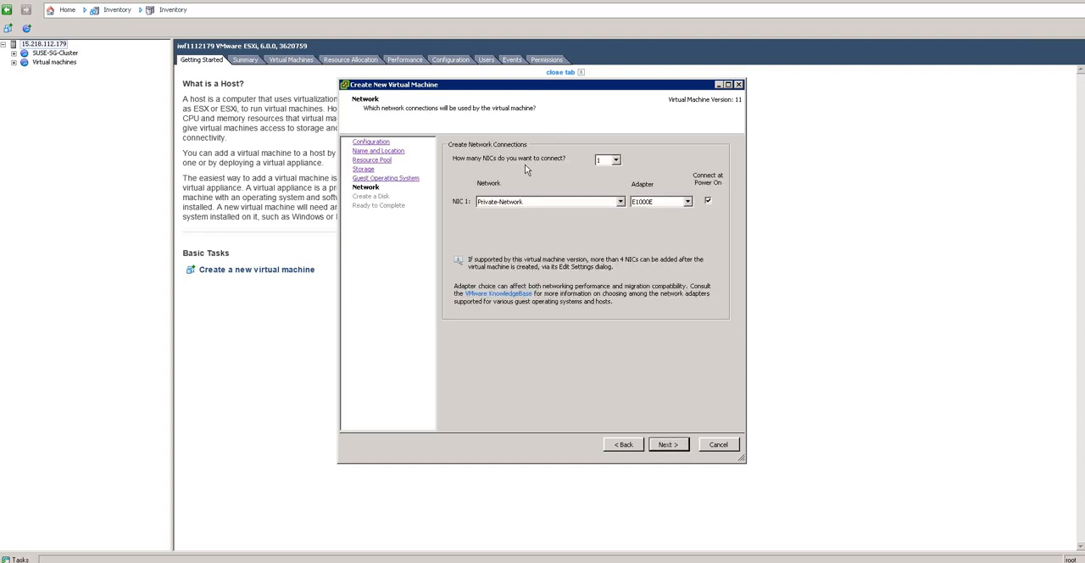
Step: Configure one NIC on Private-Network with the E1000E adapter and continue to the disk settings
click(616, 161)
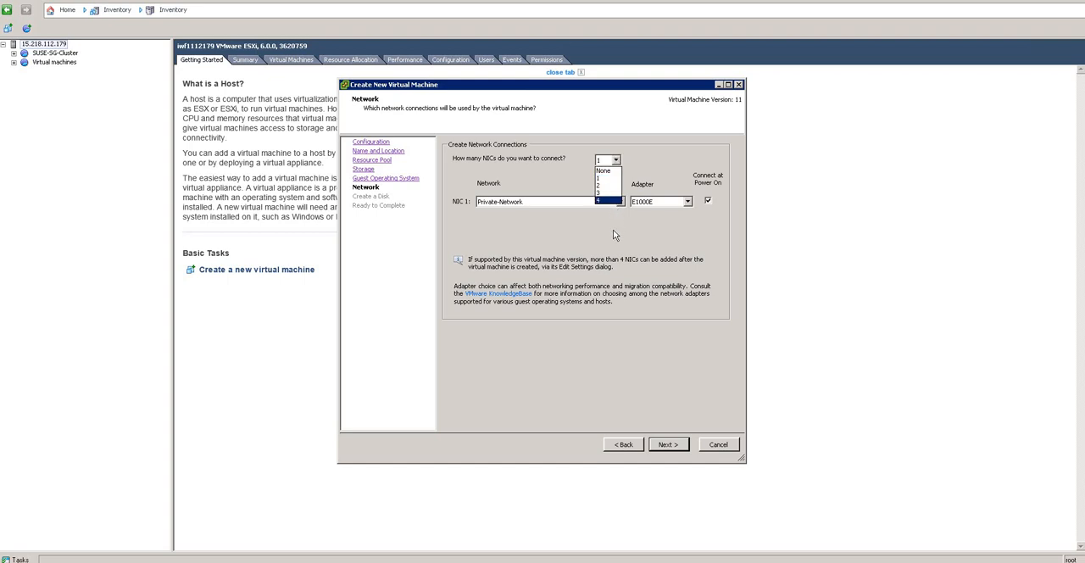
click(613, 229)
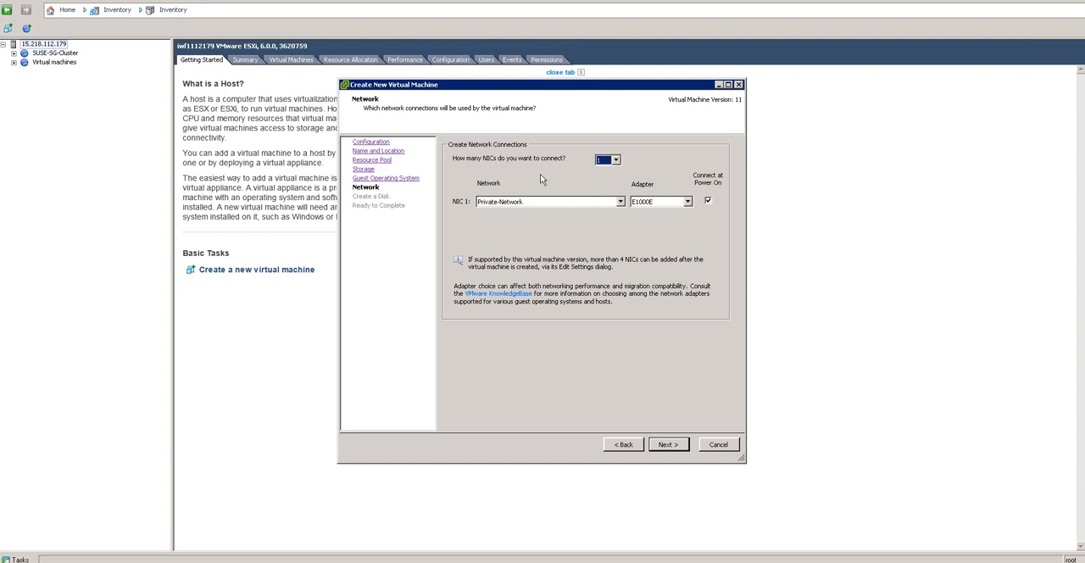
click(508, 203)
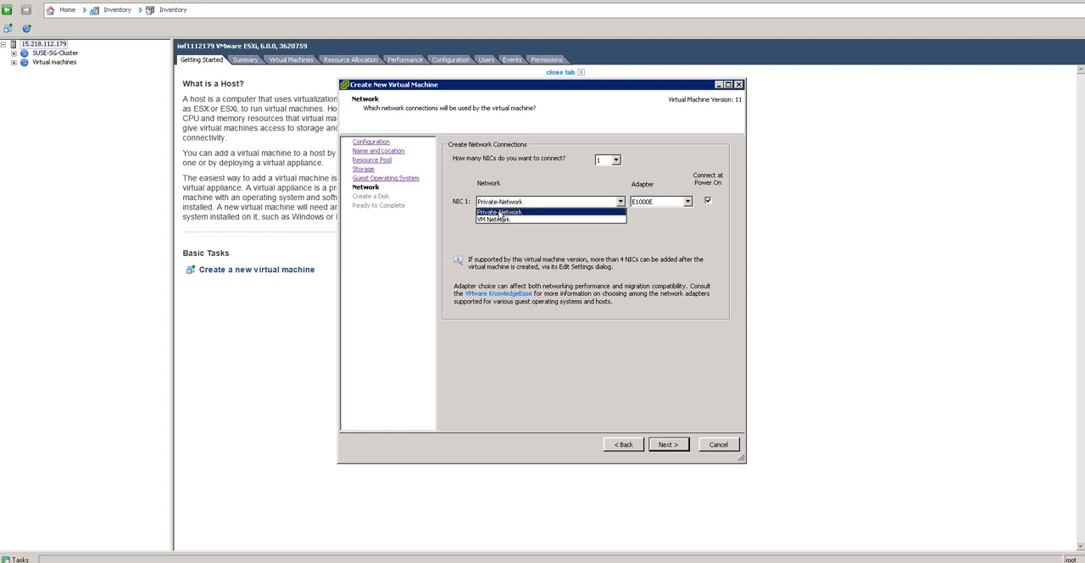
click(500, 213)
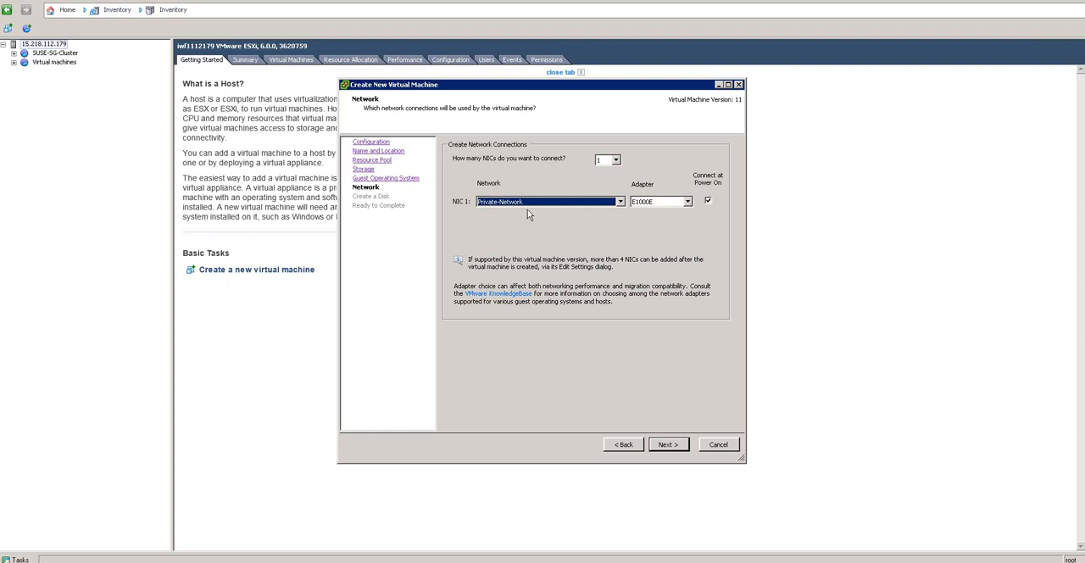
click(528, 205)
click(673, 205)
click(684, 203)
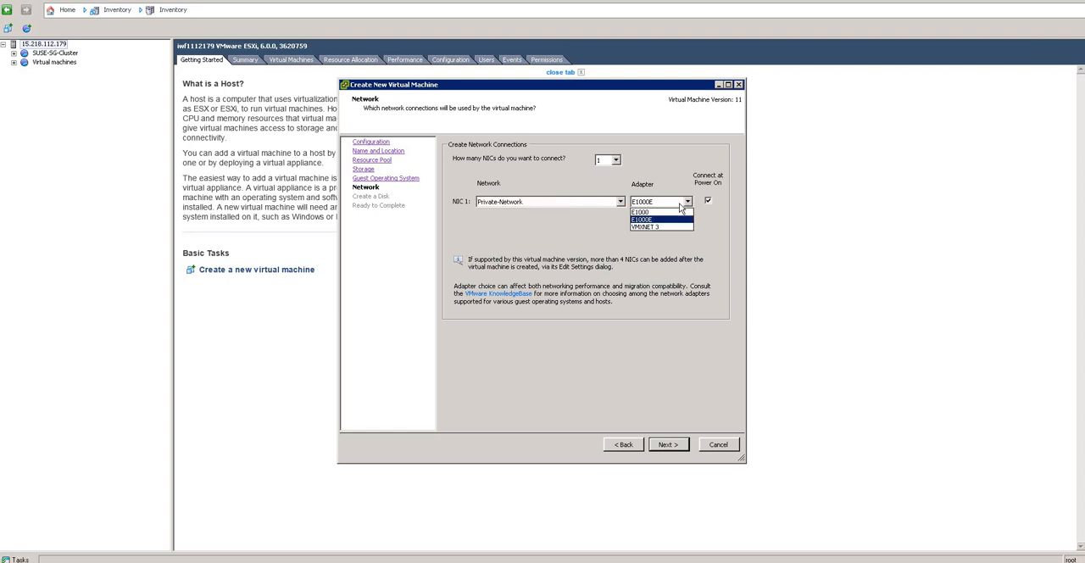
click(560, 251)
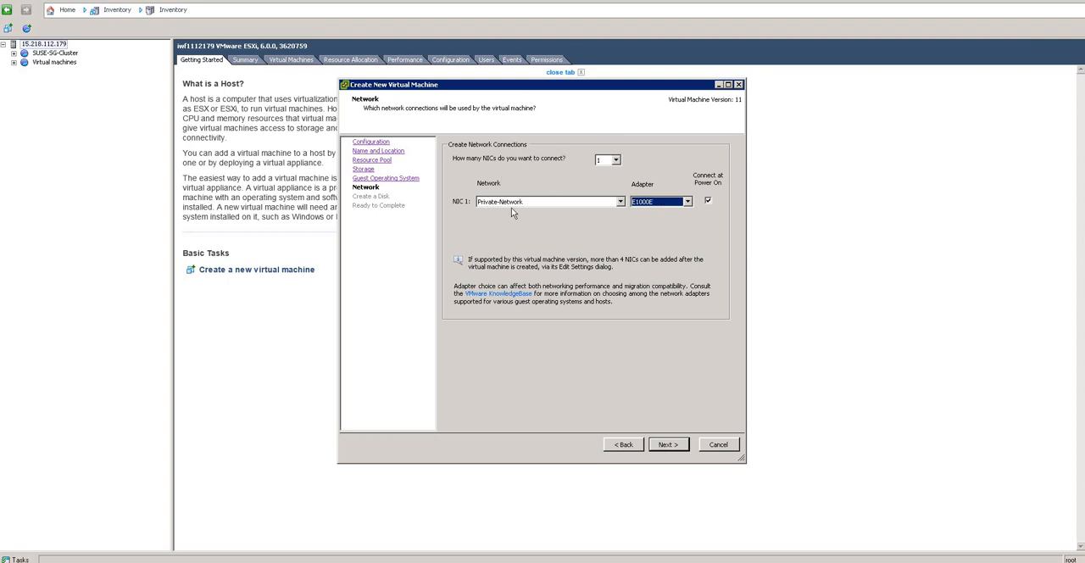
click(664, 447)
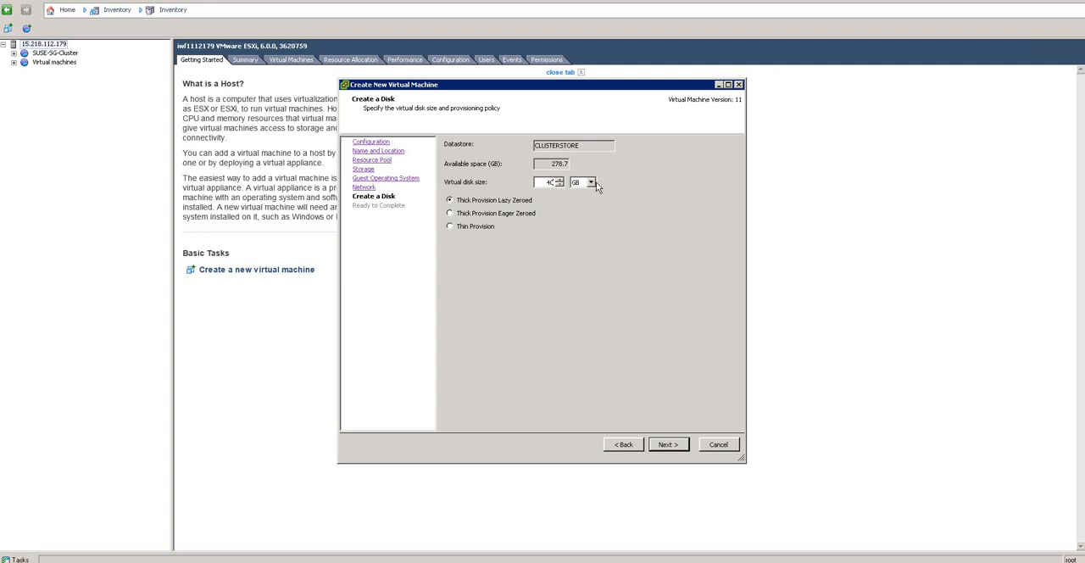
Step: Set the virtual disk size to 50 GB with Thin Provision and continue to the settings summary
click(581, 239)
click(552, 183)
click(667, 446)
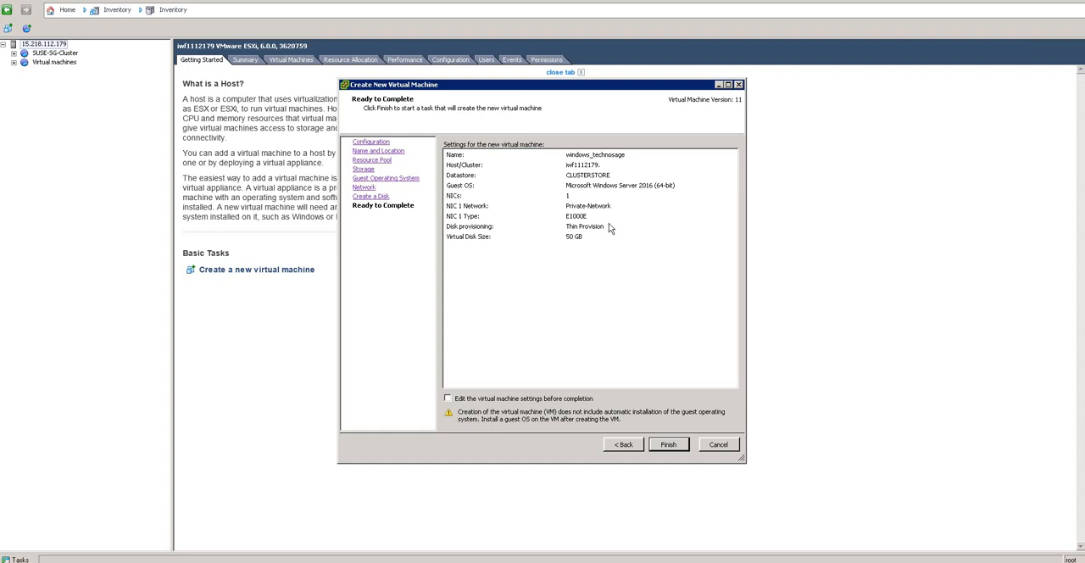
Step: Choose to edit the virtual machine settings before completion and open its properties
click(448, 400)
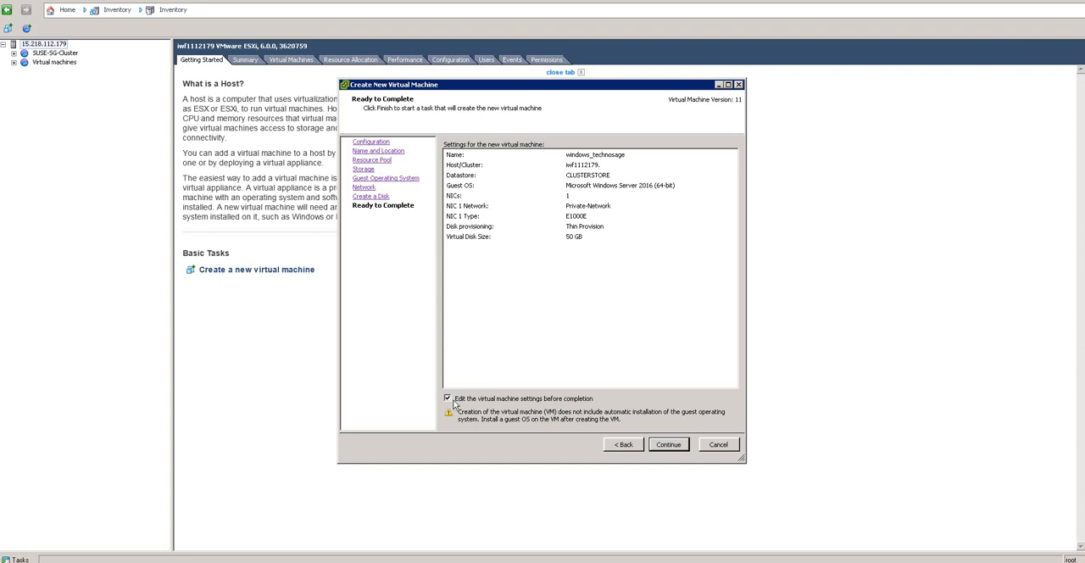
click(667, 444)
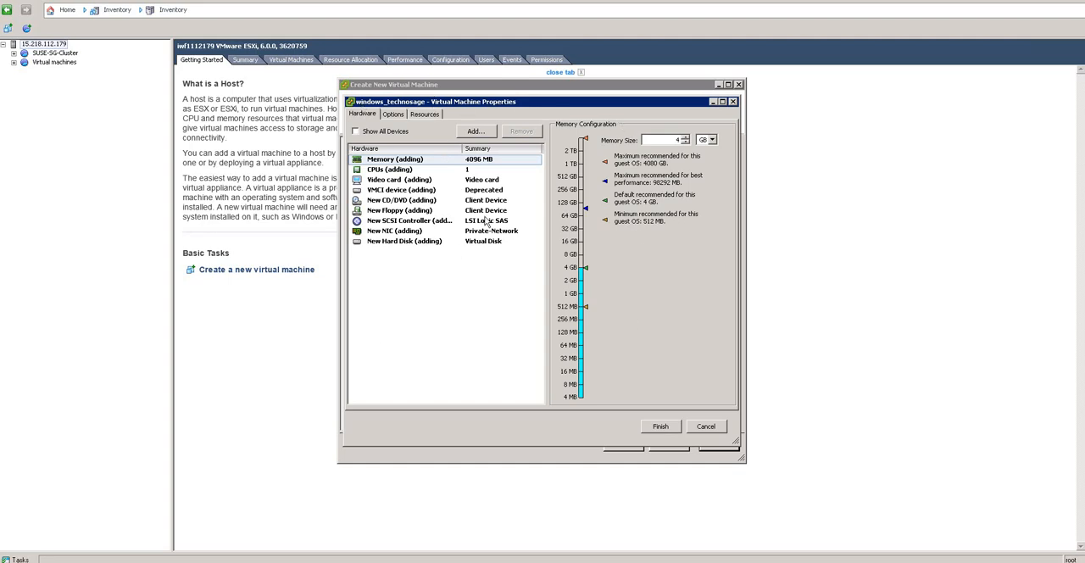
Step: Review the memory size, CPU, hard disk and CD/DVD drive settings of the new virtual machine
click(409, 161)
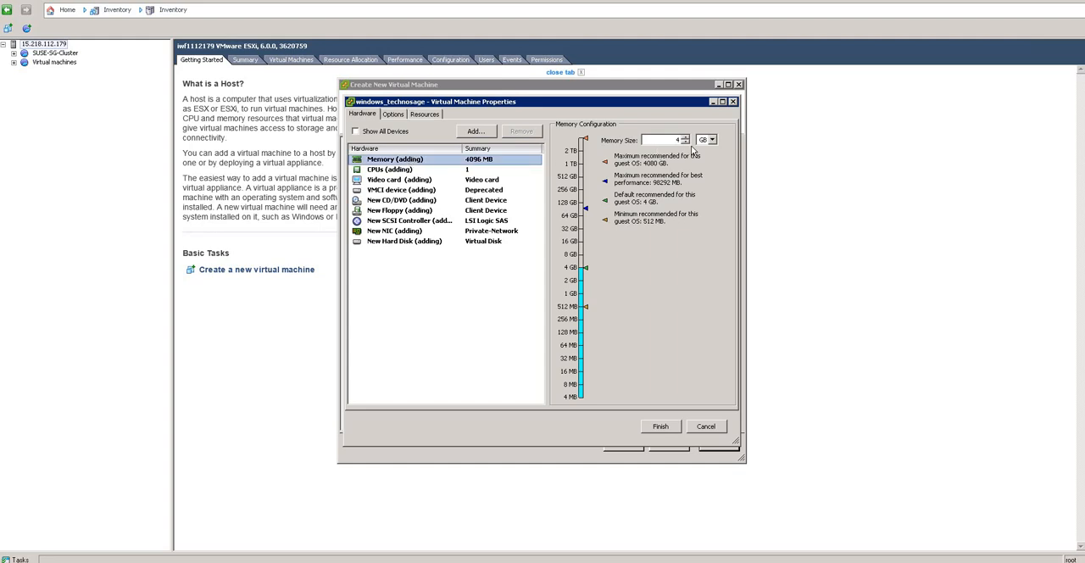
click(678, 140)
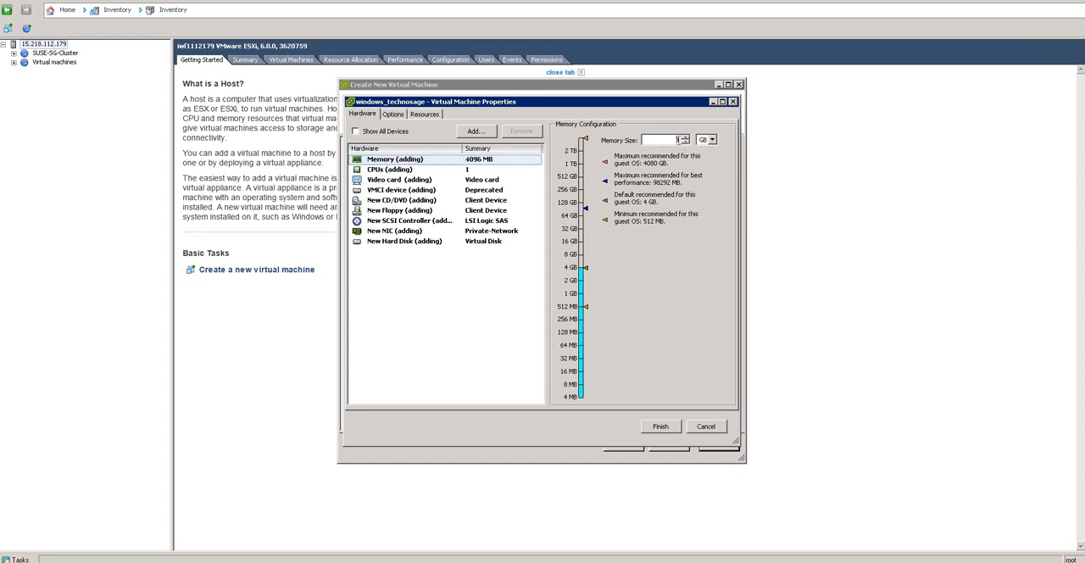
click(711, 140)
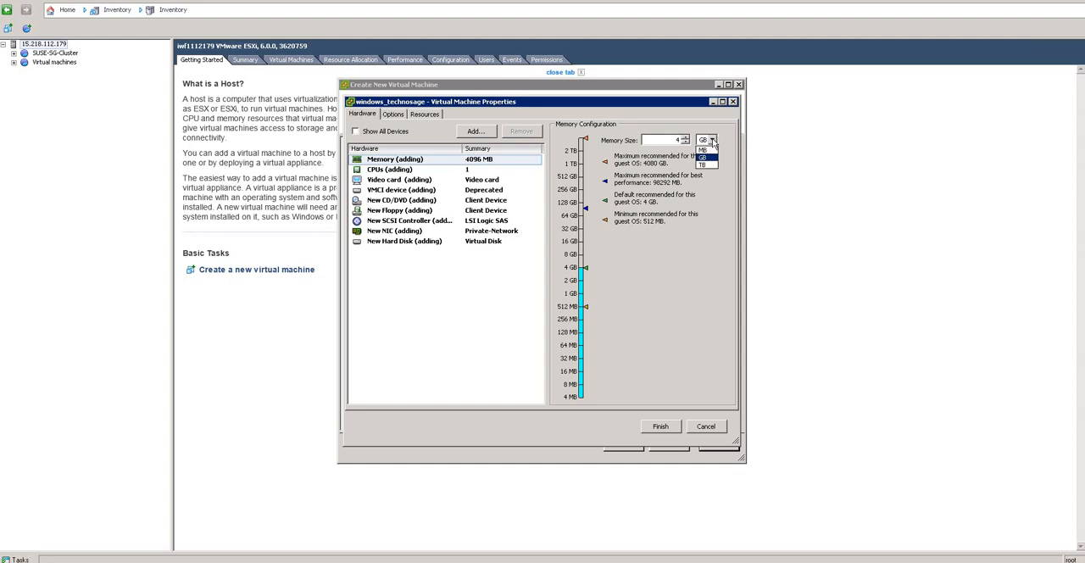
click(716, 239)
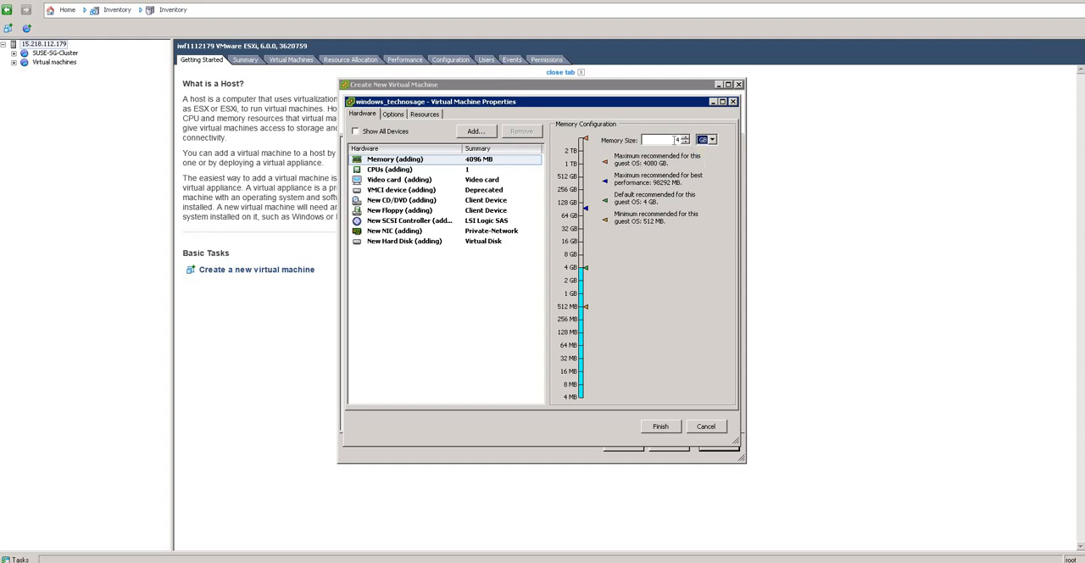
click(407, 170)
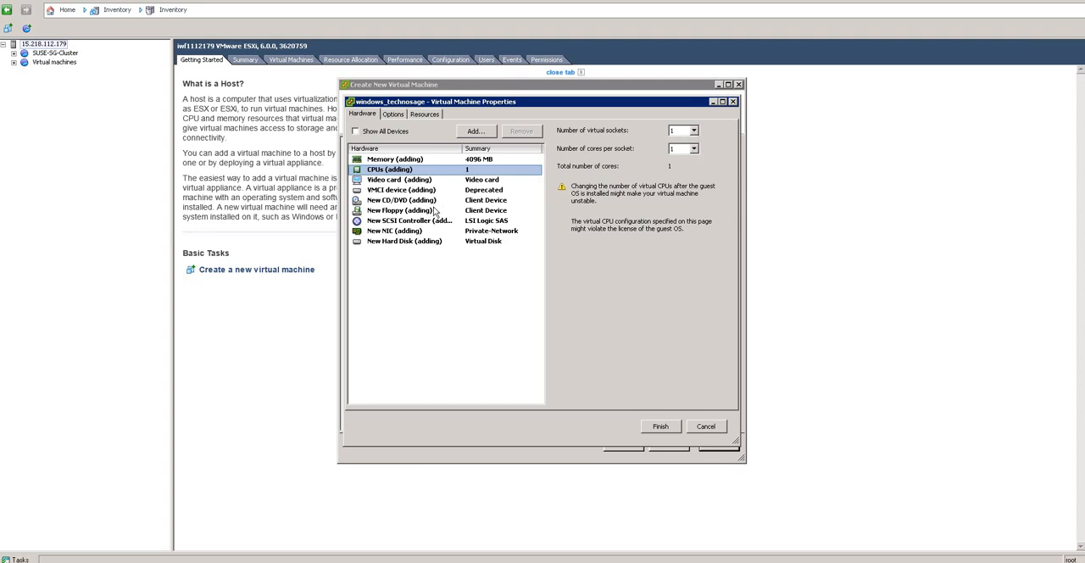
click(390, 244)
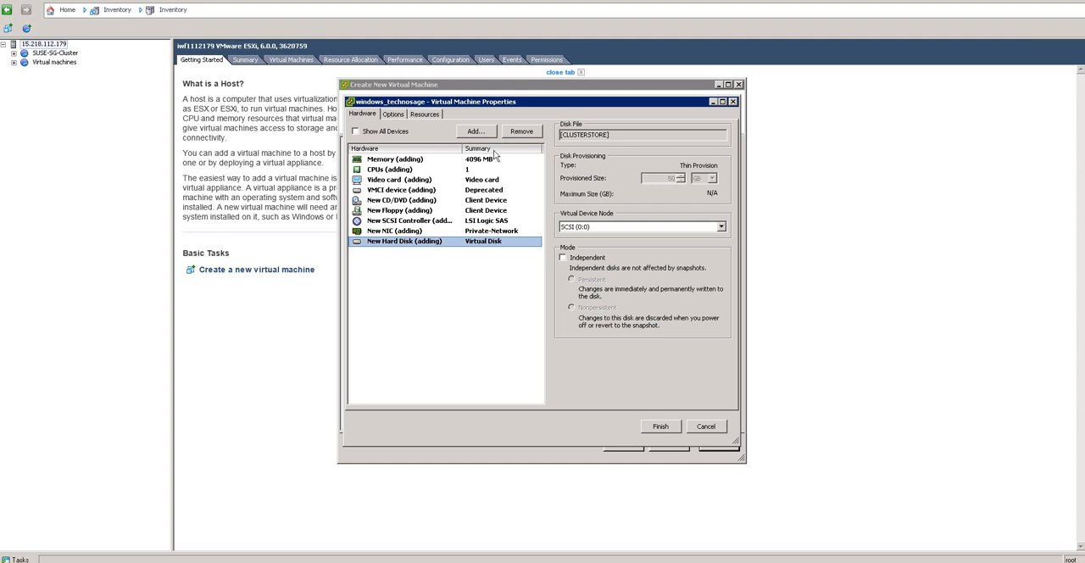
click(438, 202)
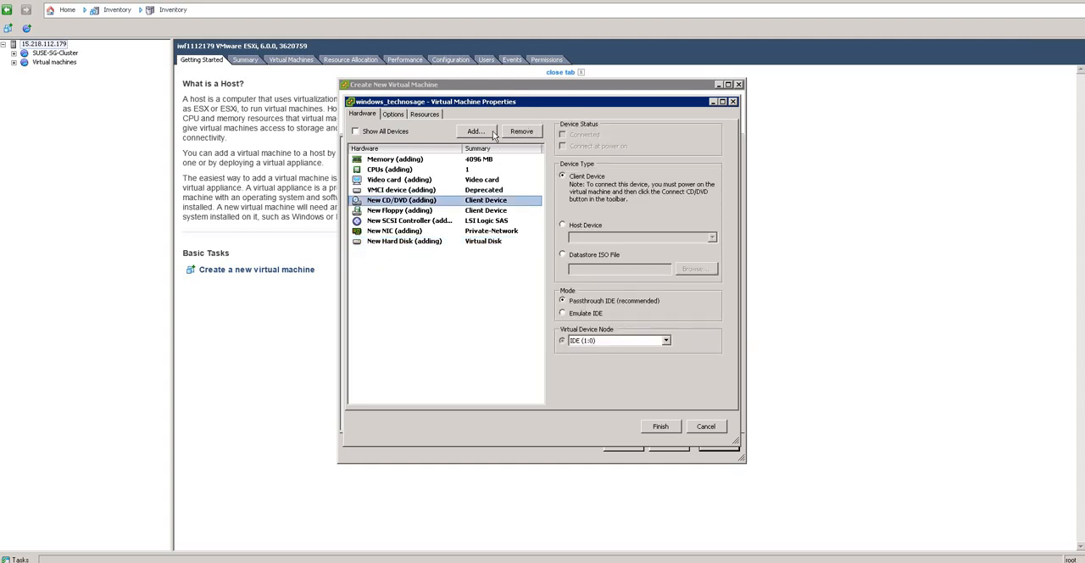
click(490, 134)
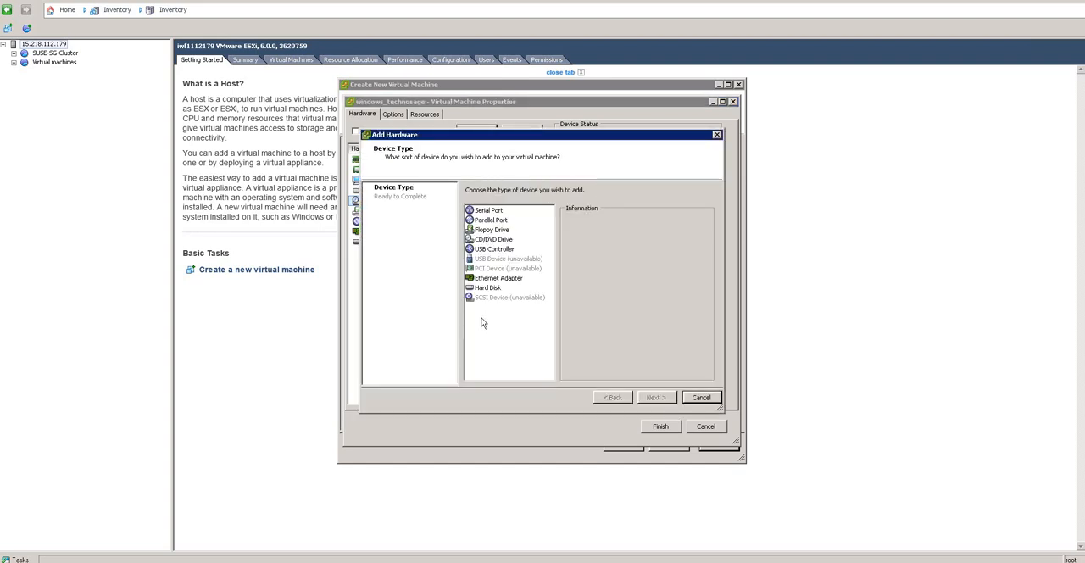
click(490, 211)
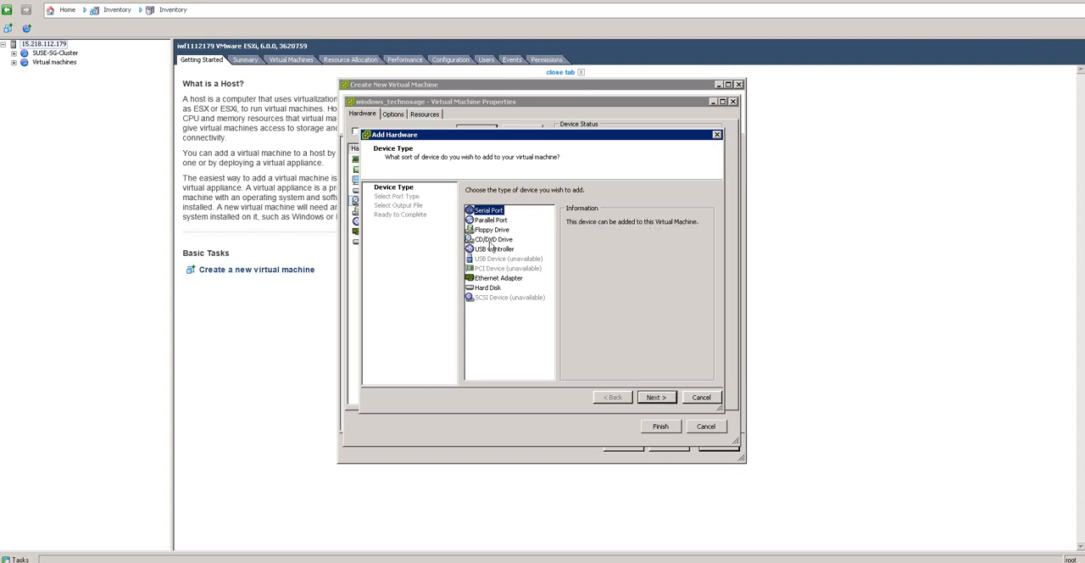
click(492, 240)
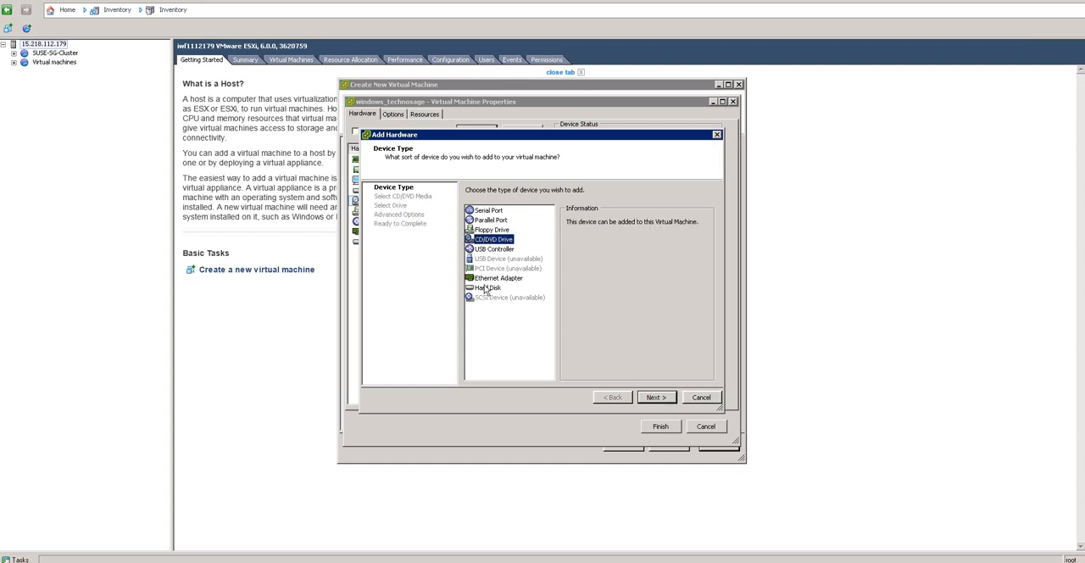
click(488, 288)
click(485, 278)
click(486, 289)
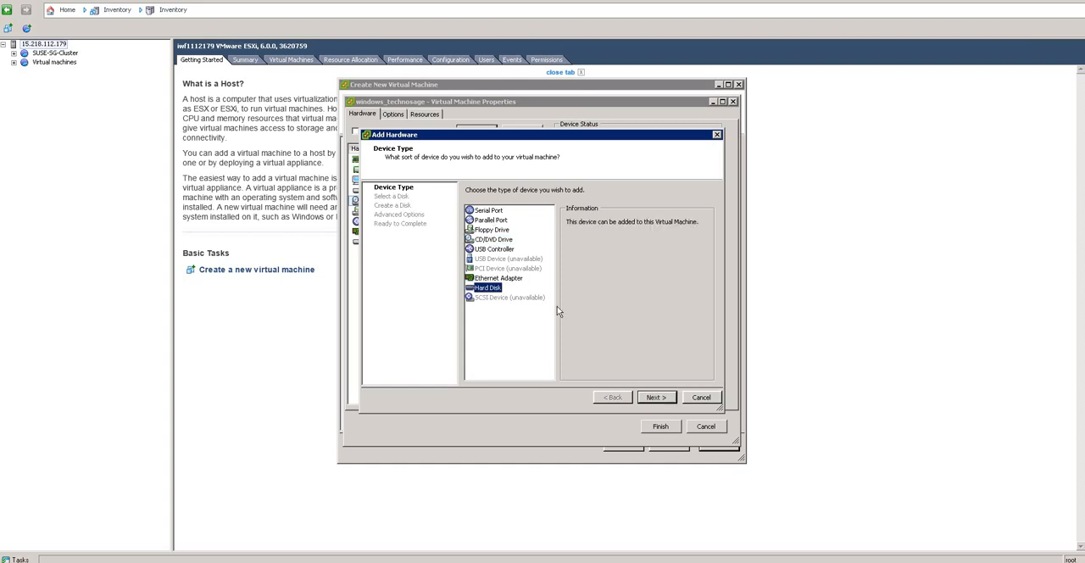
click(651, 399)
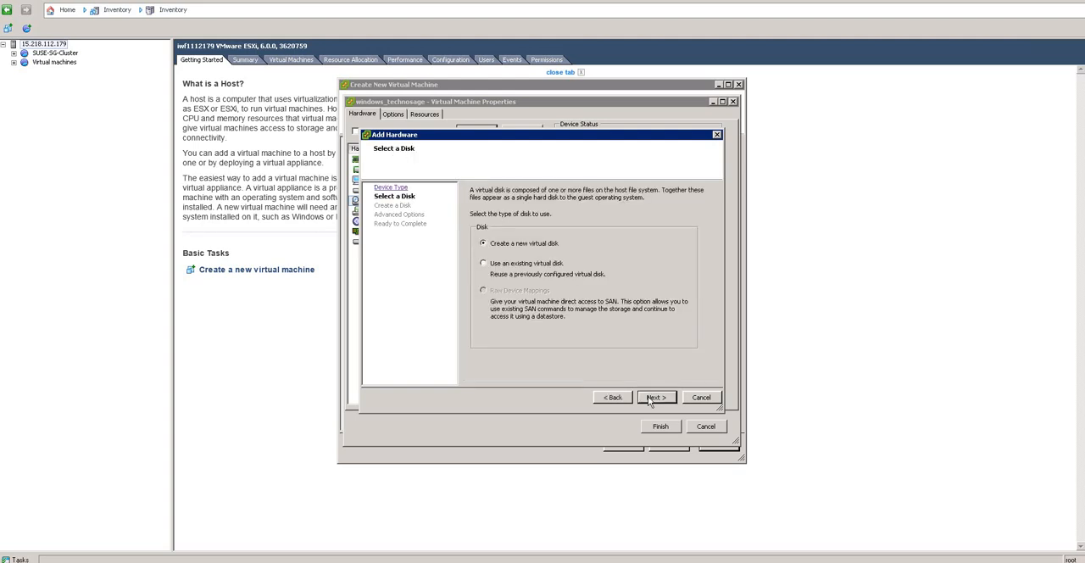
click(658, 398)
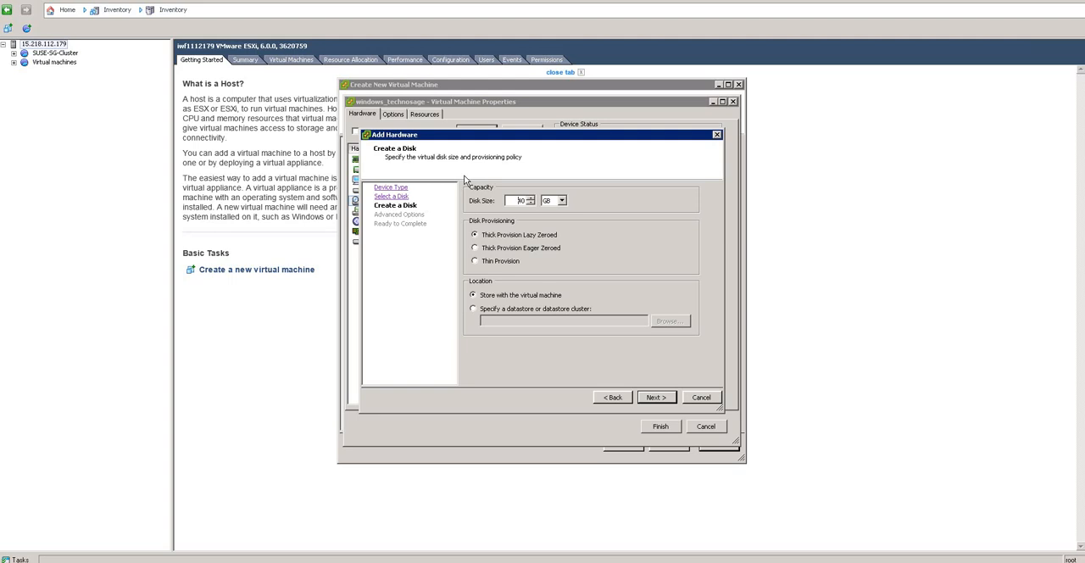
click(691, 399)
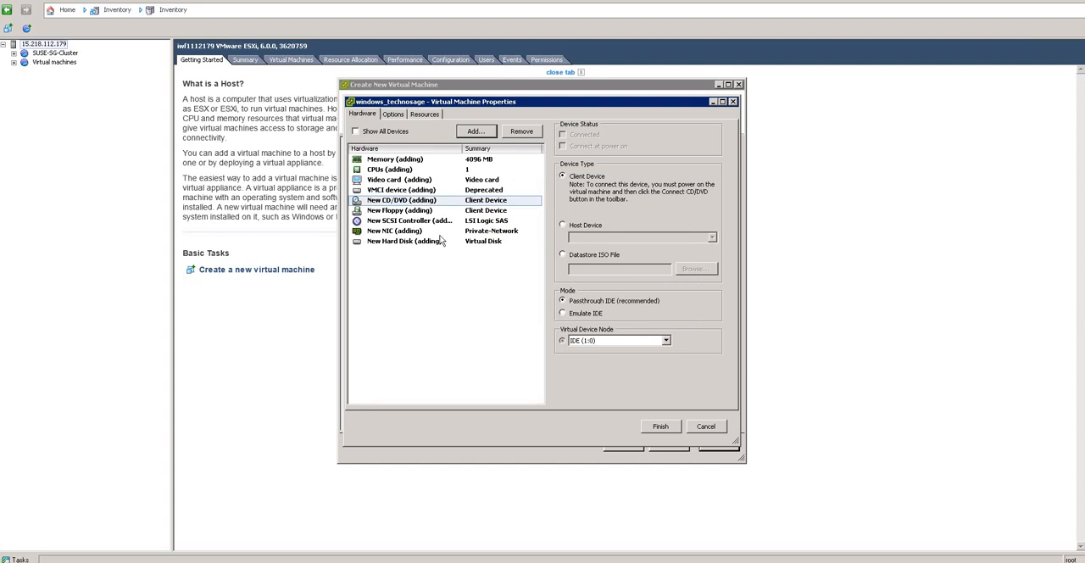
Step: Review the new hard disk's settings, then examine the general and VMware Tools options of the virtual machine
click(387, 243)
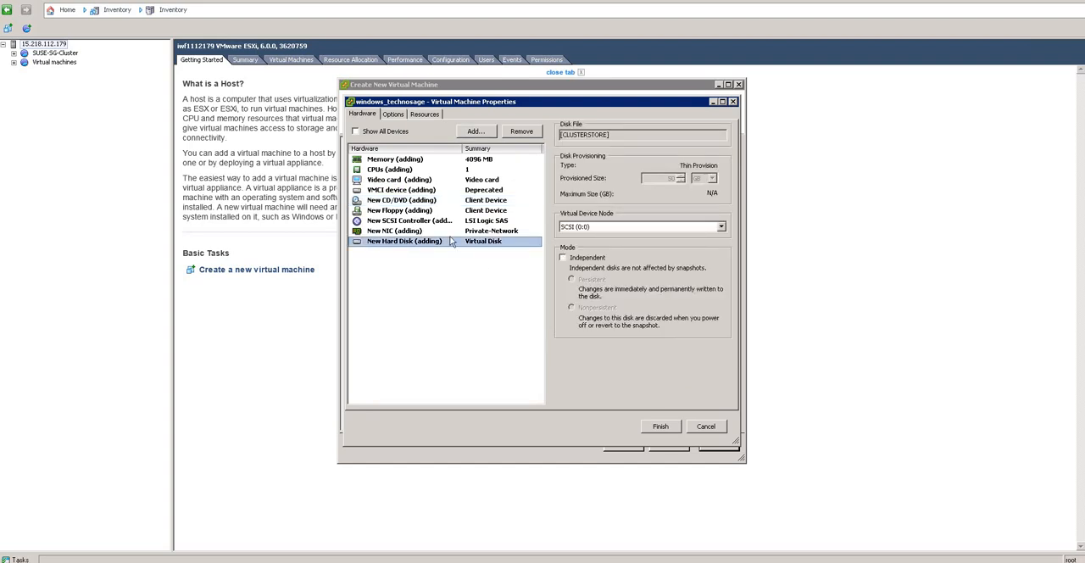
click(393, 115)
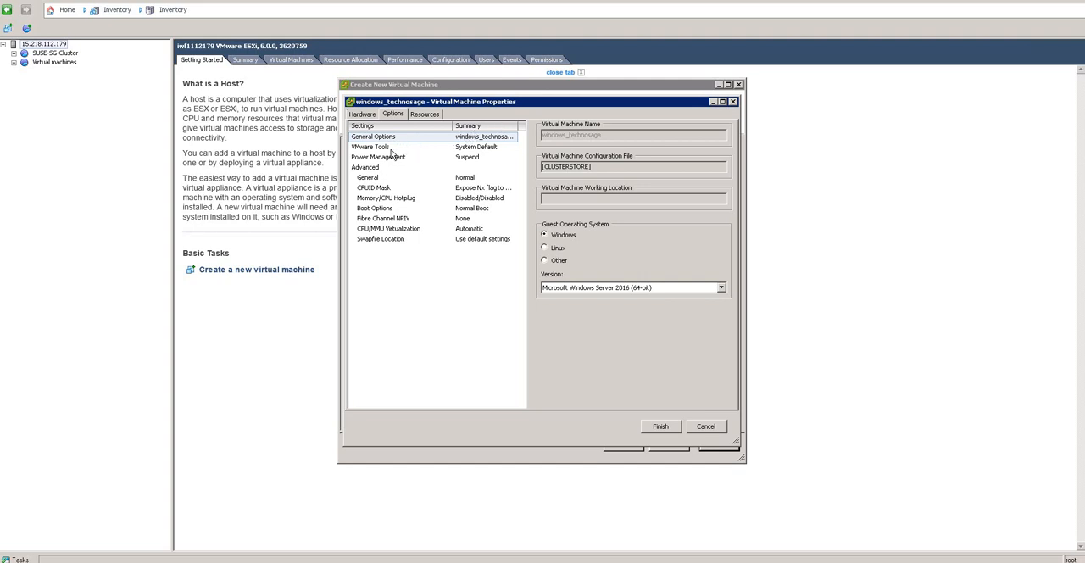
click(390, 148)
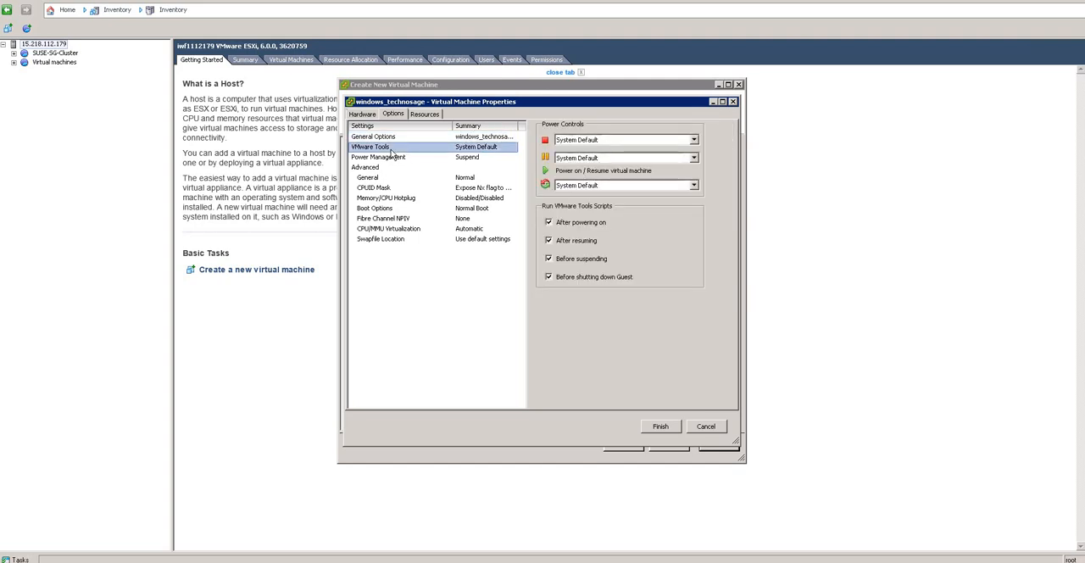
Step: Force entry into BIOS setup at the next boot, set the power-on boot delay to 200 milliseconds and finish creating the virtual machine
click(377, 209)
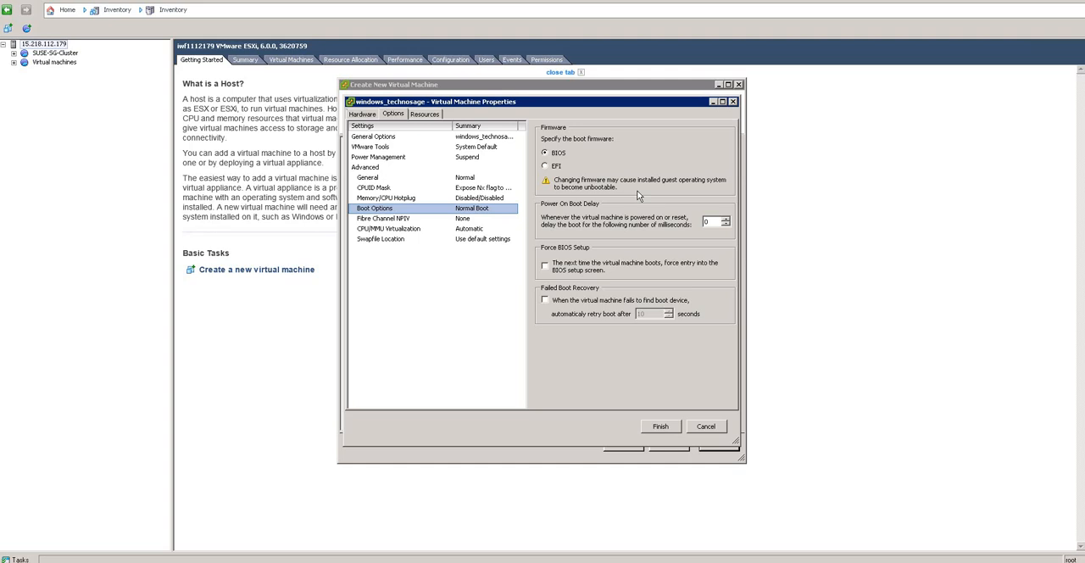
click(545, 267)
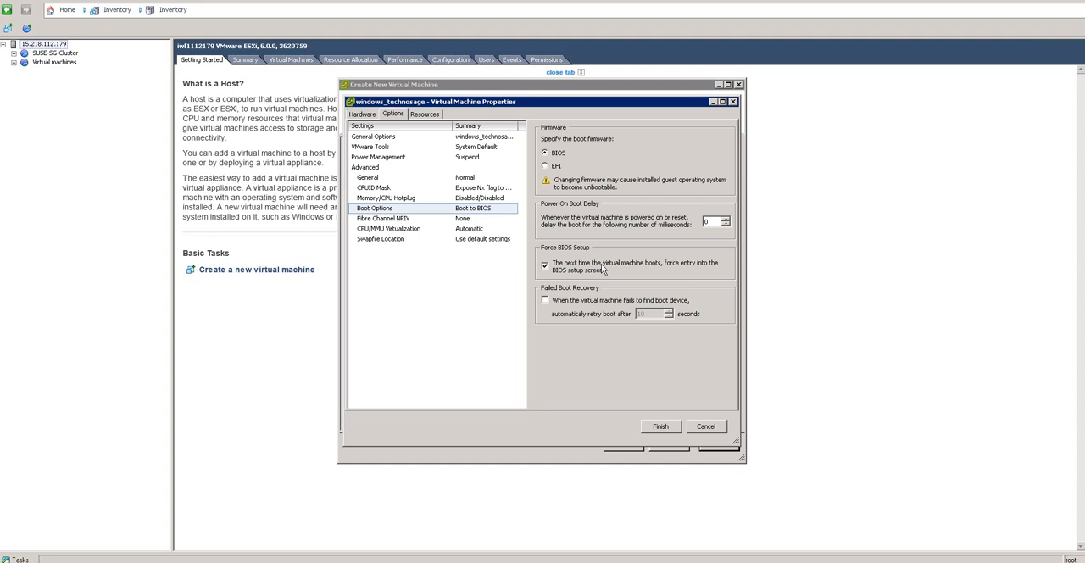
double_click(709, 223)
key(BackSpace)
text(2000)
click(661, 426)
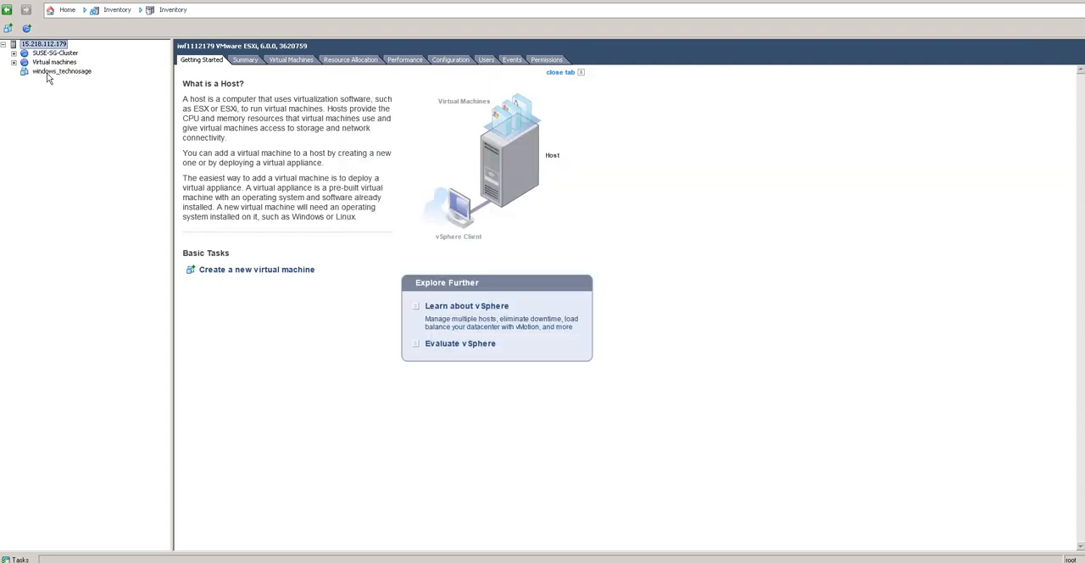
Step: Open the console of the windows_technosage virtual machine and power the machine on
click(49, 75)
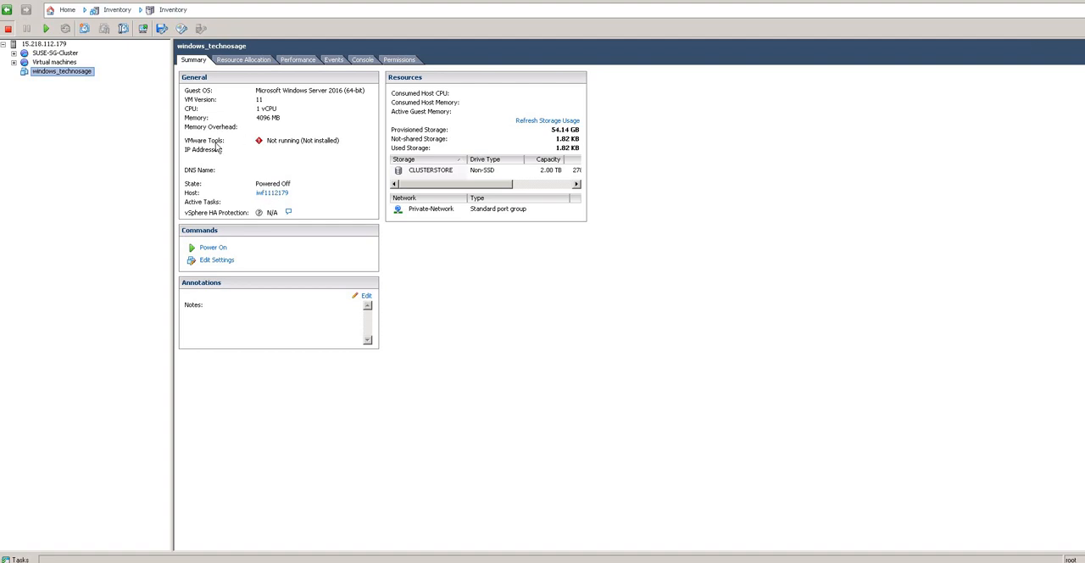
right_click(63, 78)
mouse_move(93, 82)
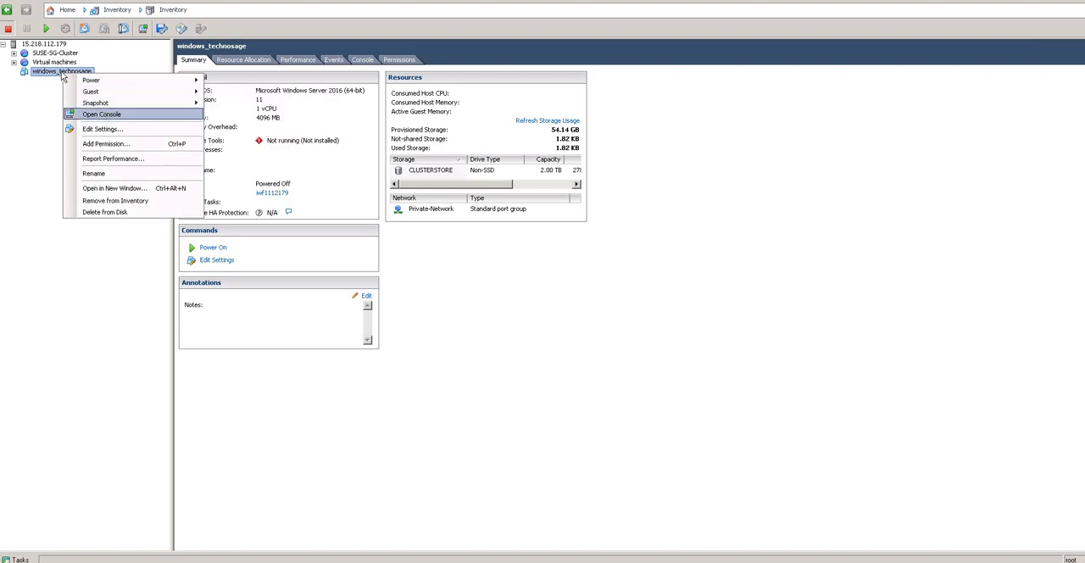
click(56, 77)
right_click(55, 74)
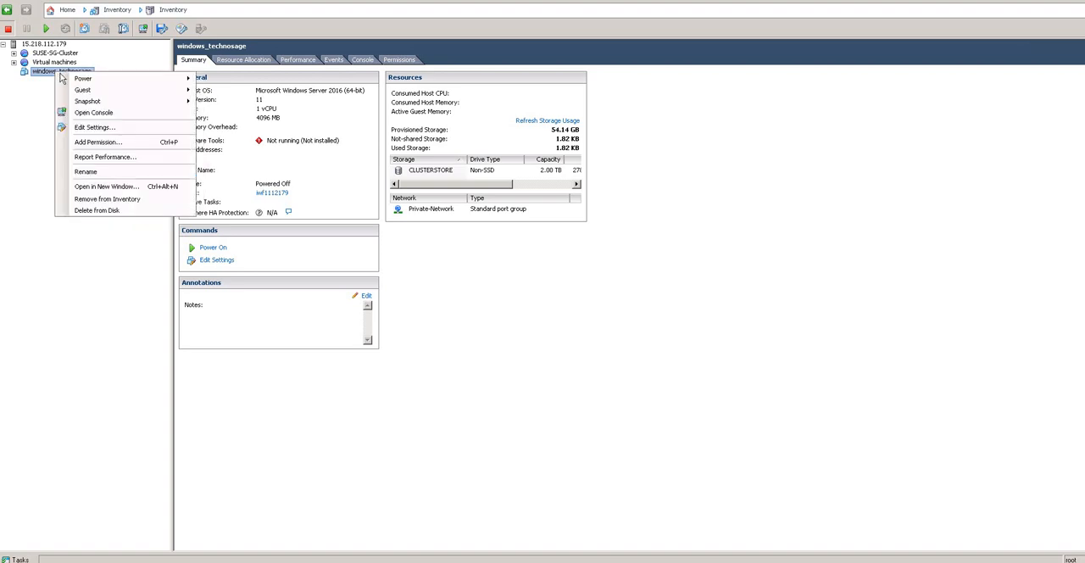
click(96, 117)
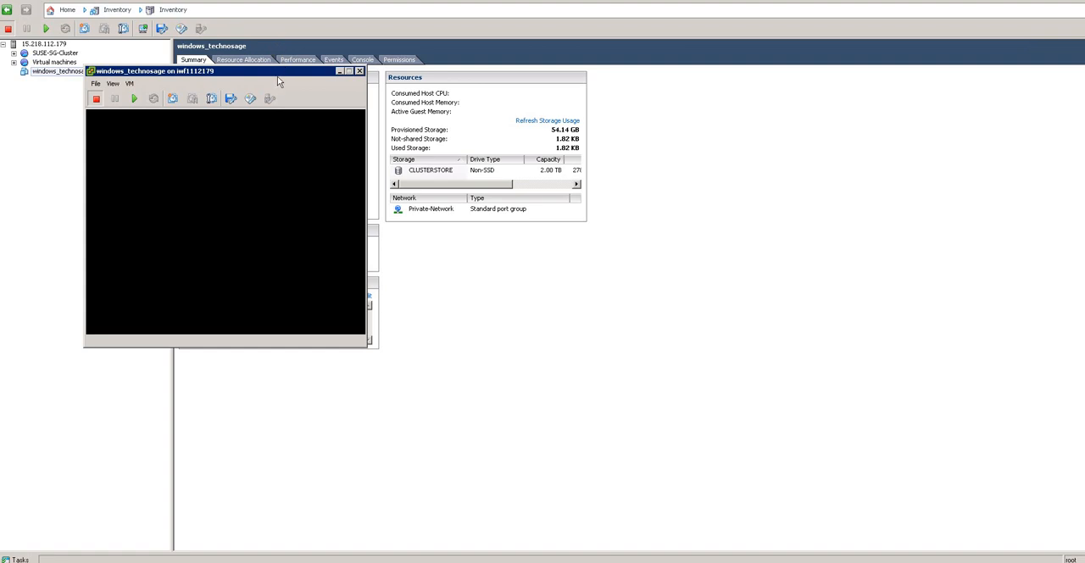
drag(279, 78, 467, 110)
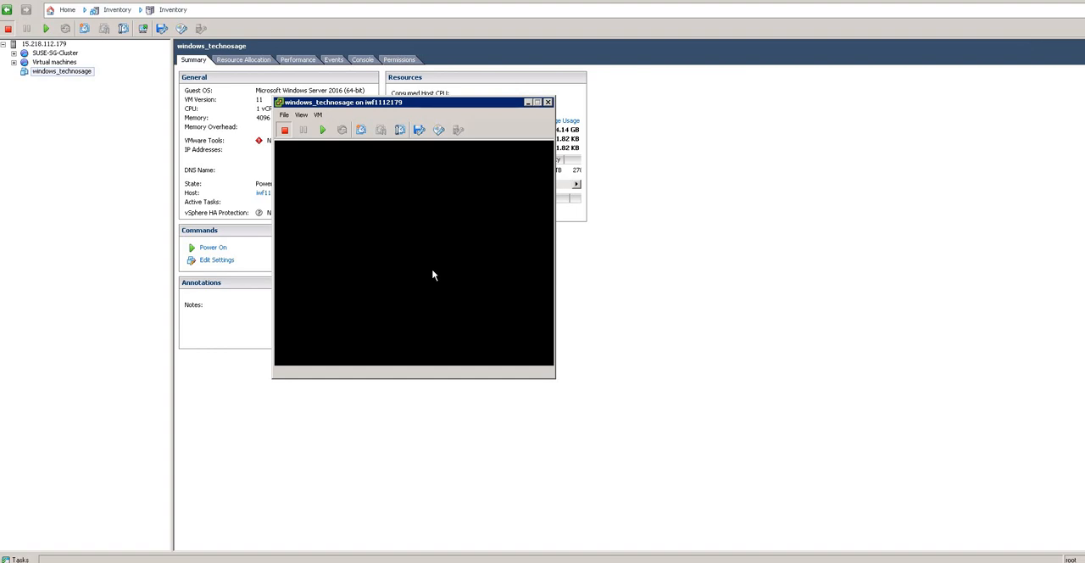
click(323, 129)
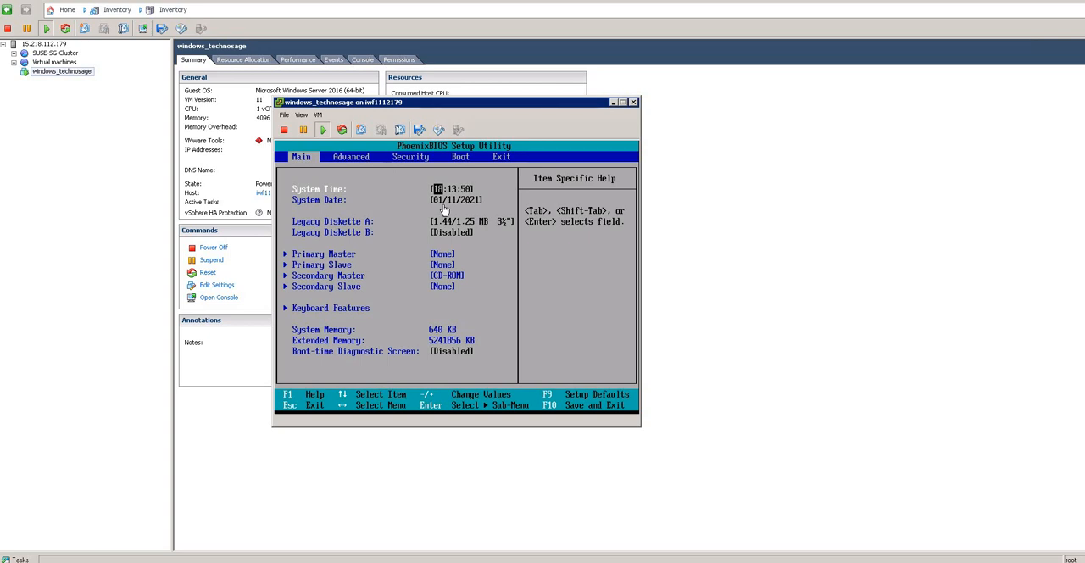
Step: Connect CD/DVD drive 1 to the local ISO image en_windows_server_2016_x64_dvd_9718492 in C:\ISO\Windows\win2k16
click(440, 130)
mouse_move(456, 146)
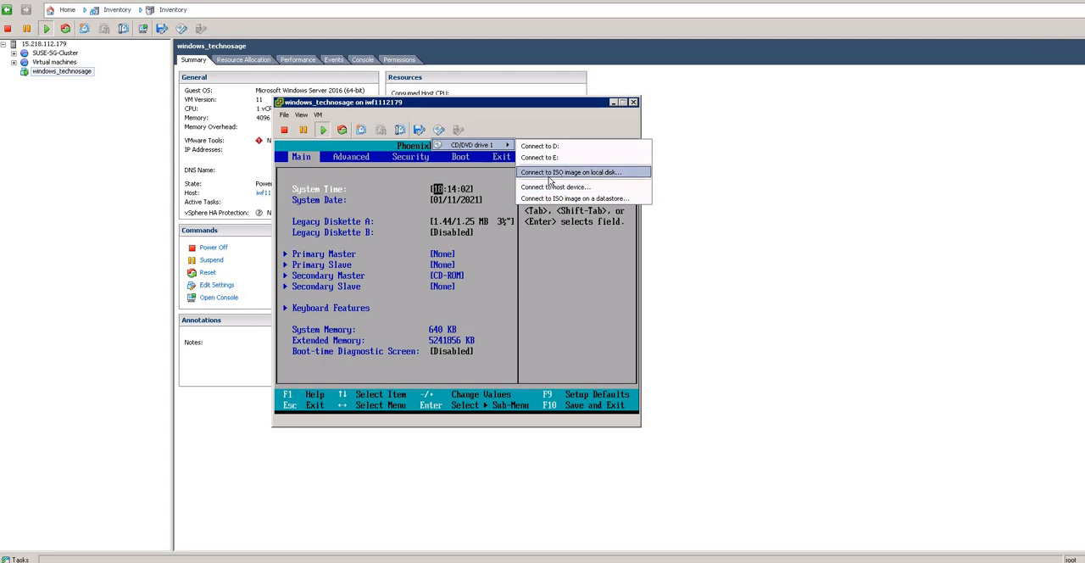
click(586, 174)
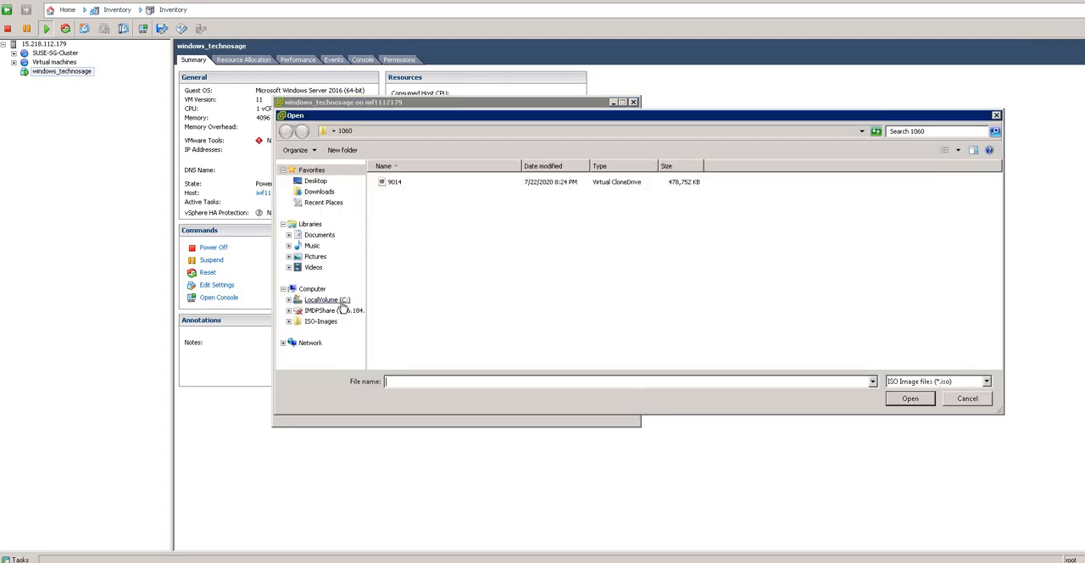
click(339, 301)
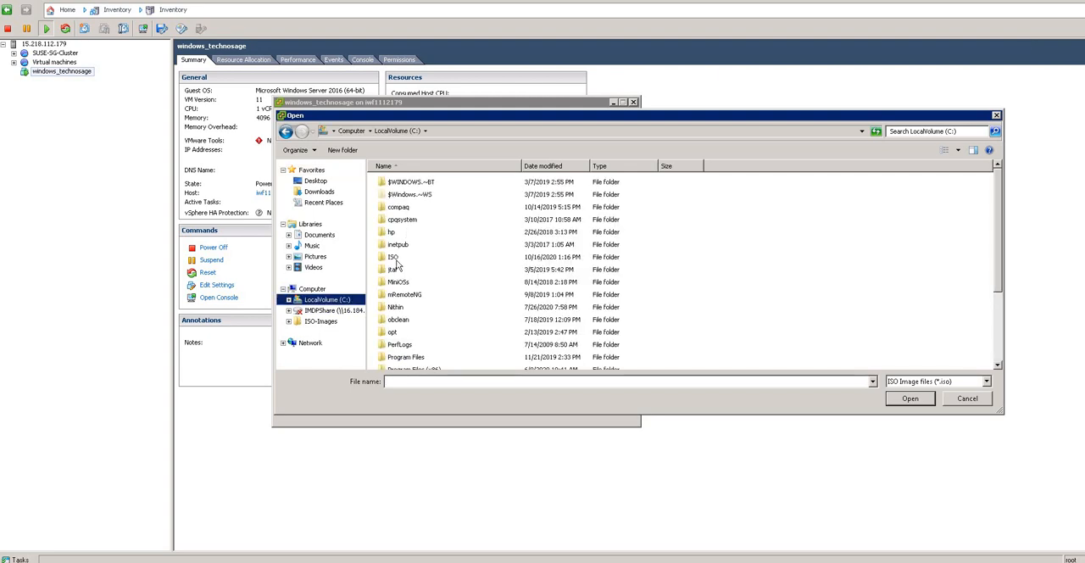
double_click(395, 257)
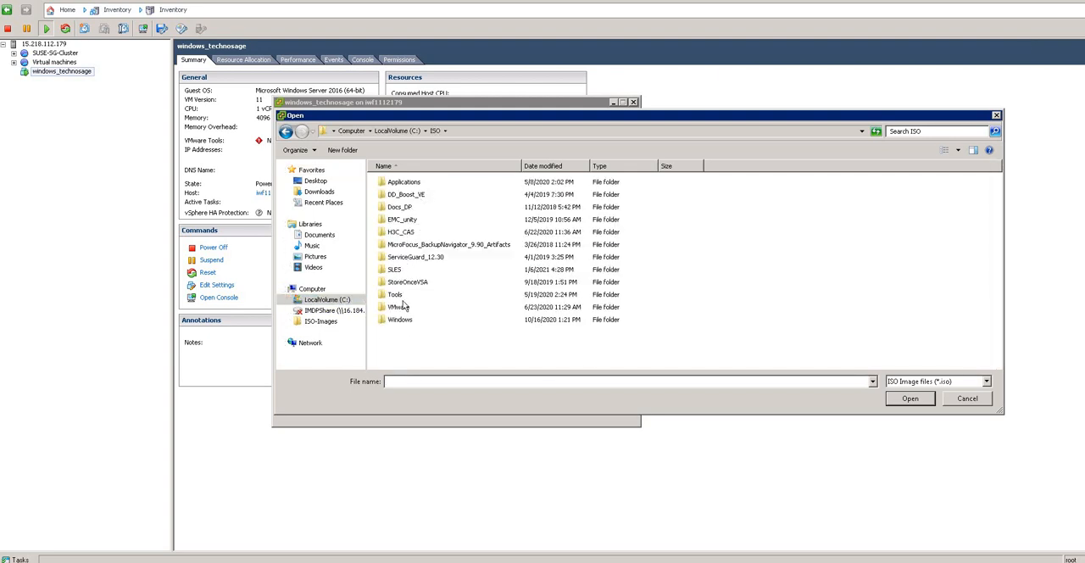
double_click(400, 319)
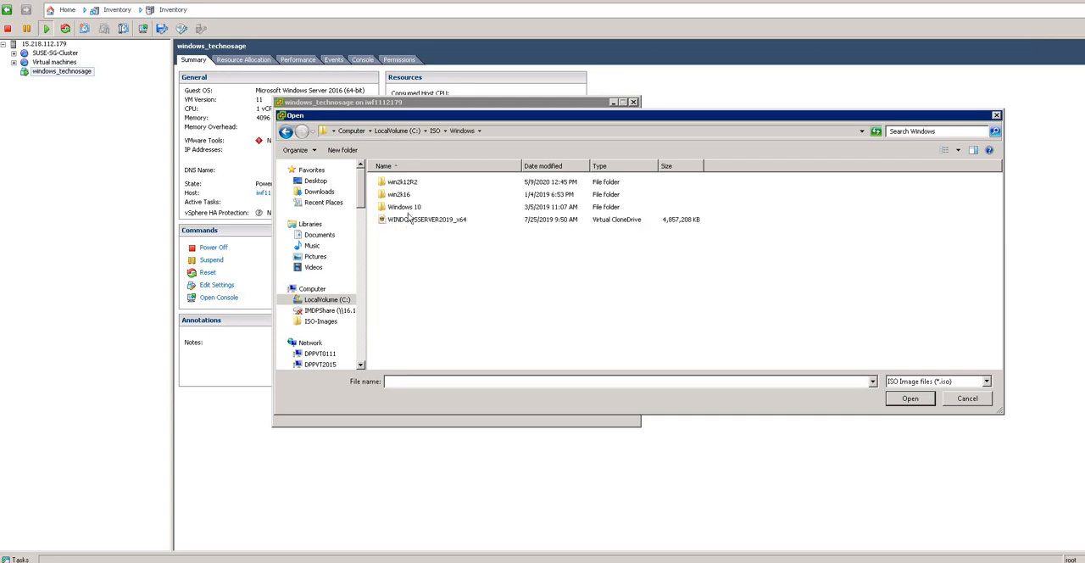
double_click(408, 197)
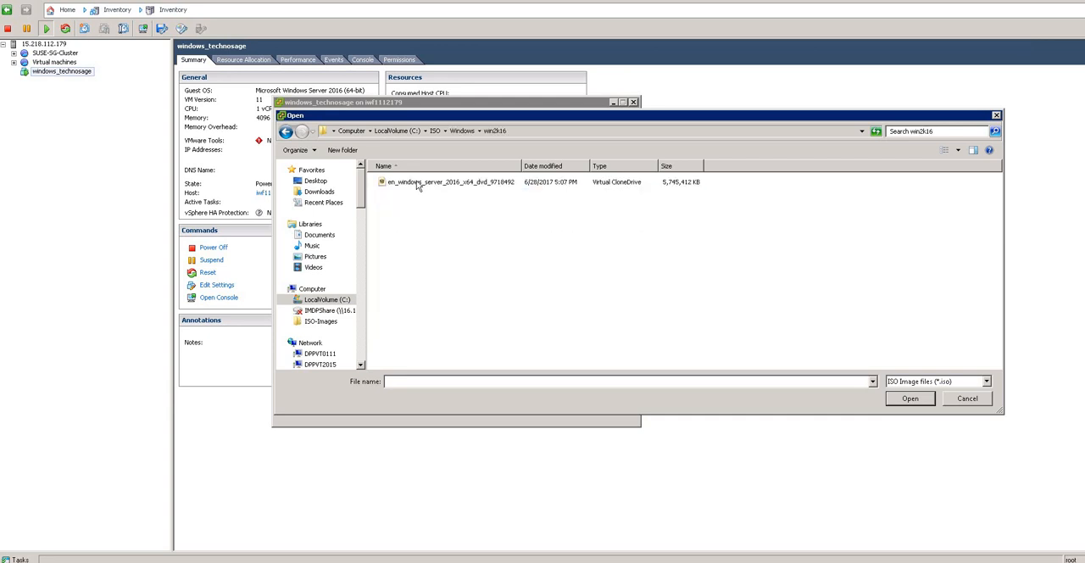
double_click(417, 182)
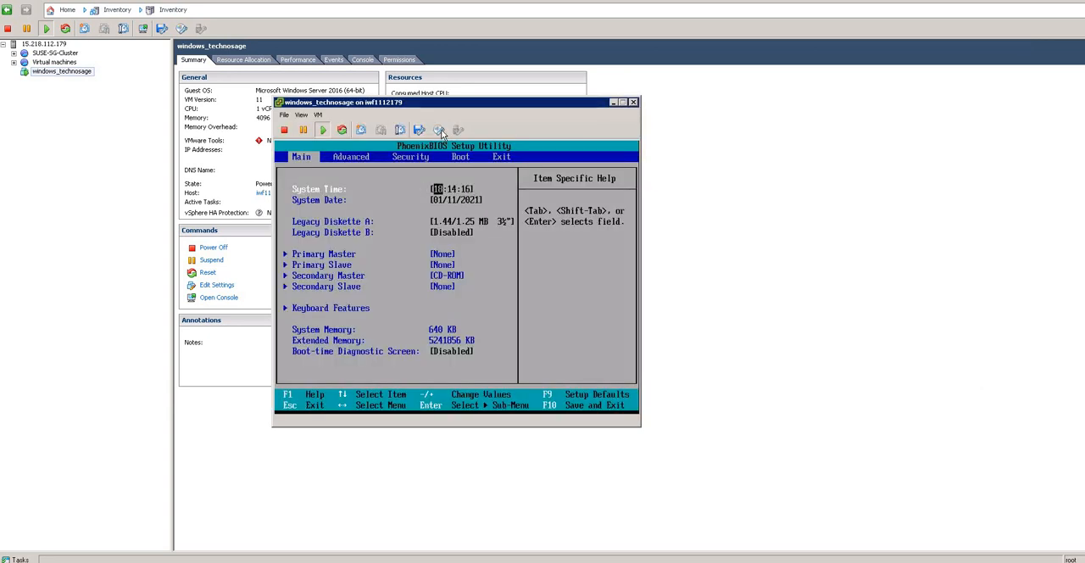
Step: Check which ISO image CD/DVD drive 1 of the virtual machine is connected to
click(440, 132)
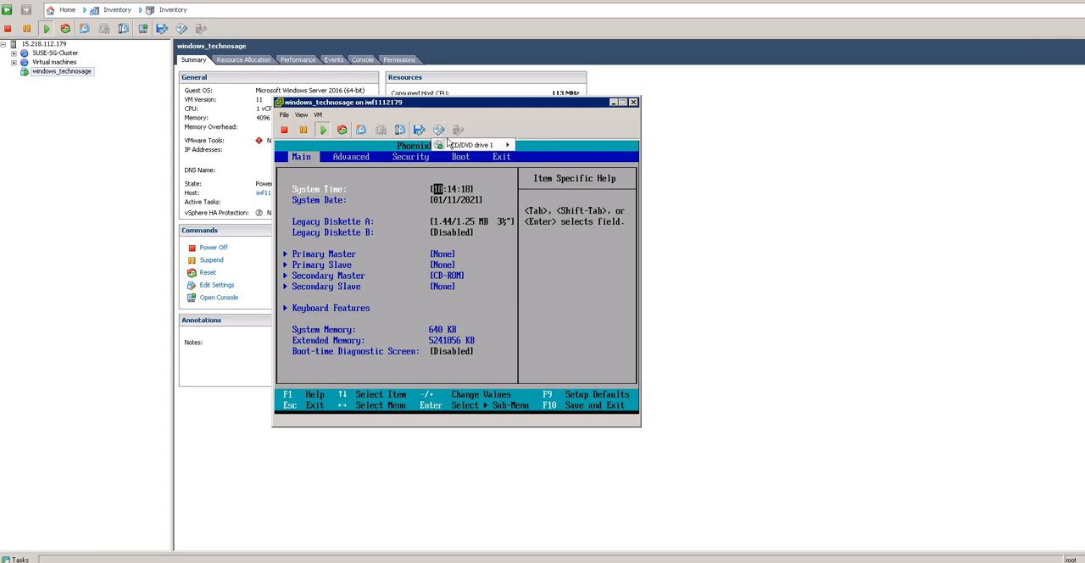
mouse_move(455, 147)
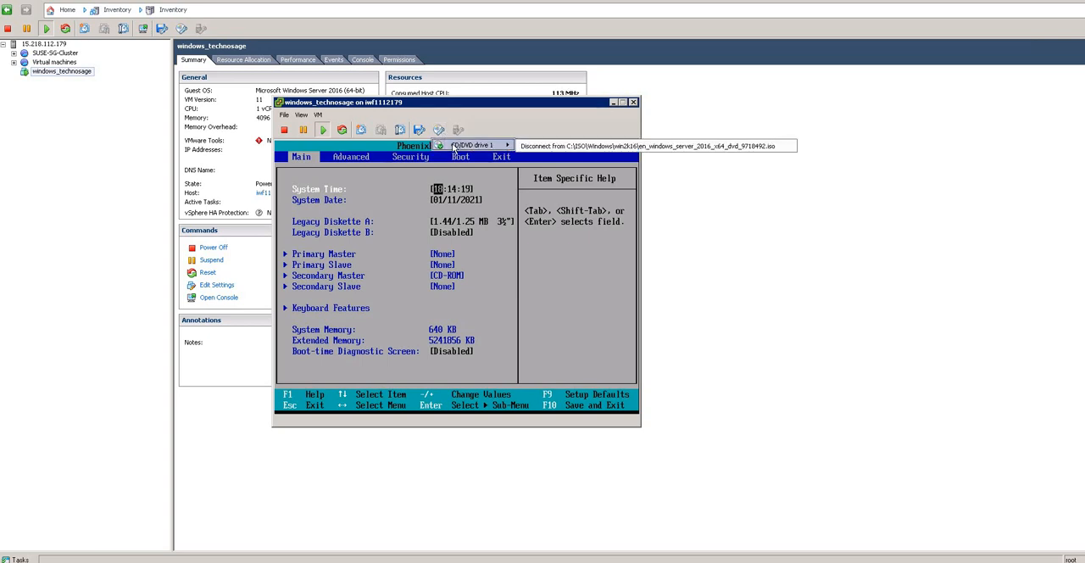
click(564, 116)
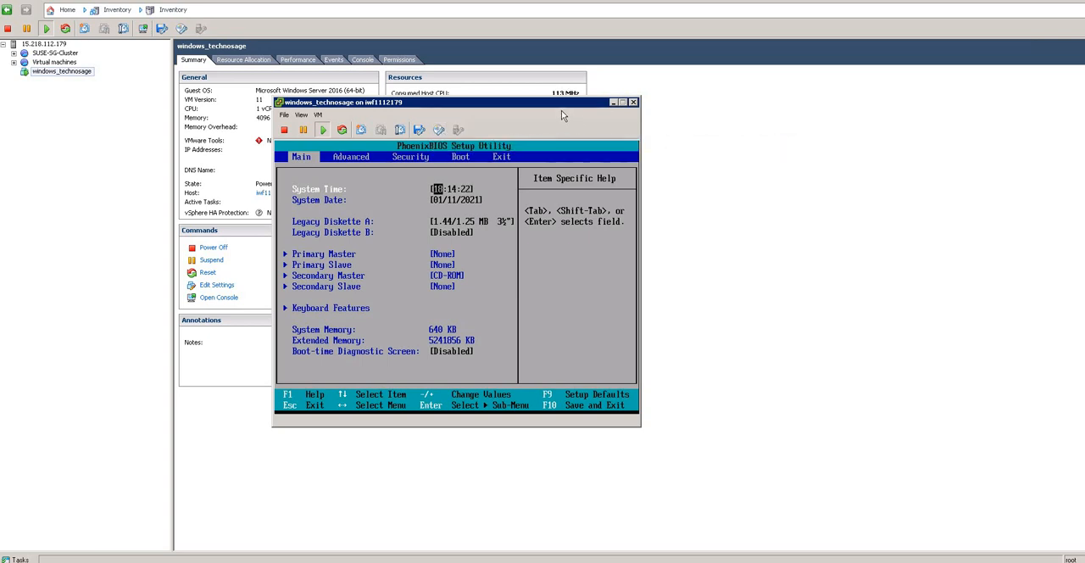
Step: Move CD-ROM Drive to the first position of the boot order in the virtual machine's BIOS setup
click(379, 212)
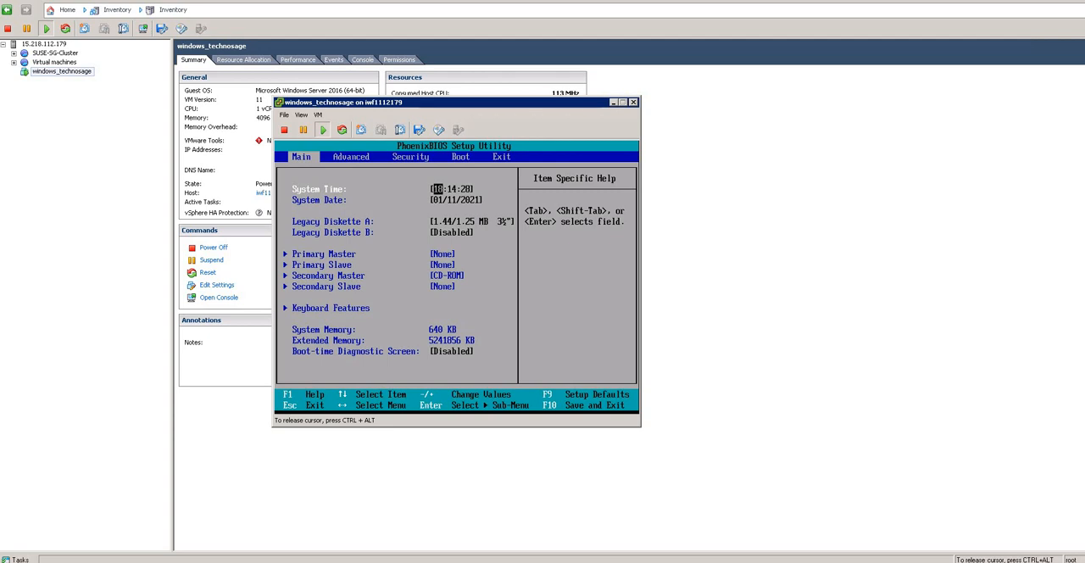
key(Right)
key(Right)
key(Right)
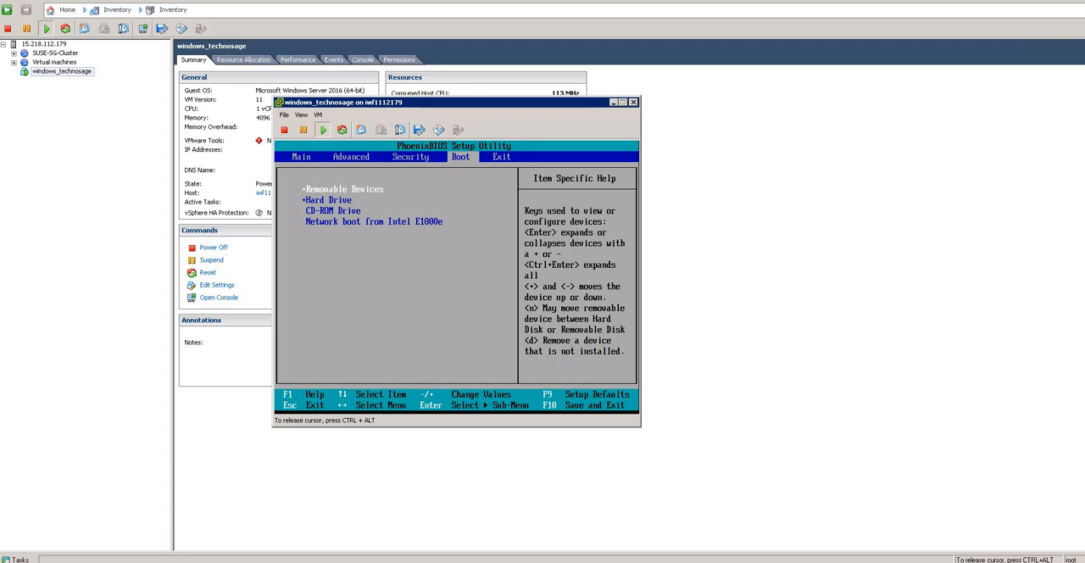
key(Down)
key(Down)
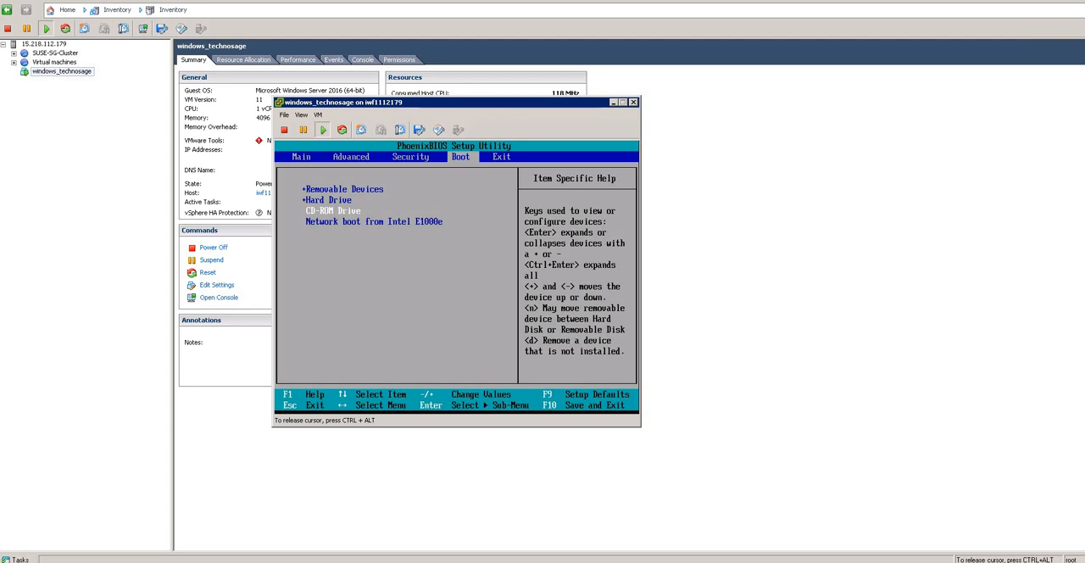
key(plus)
key(plus)
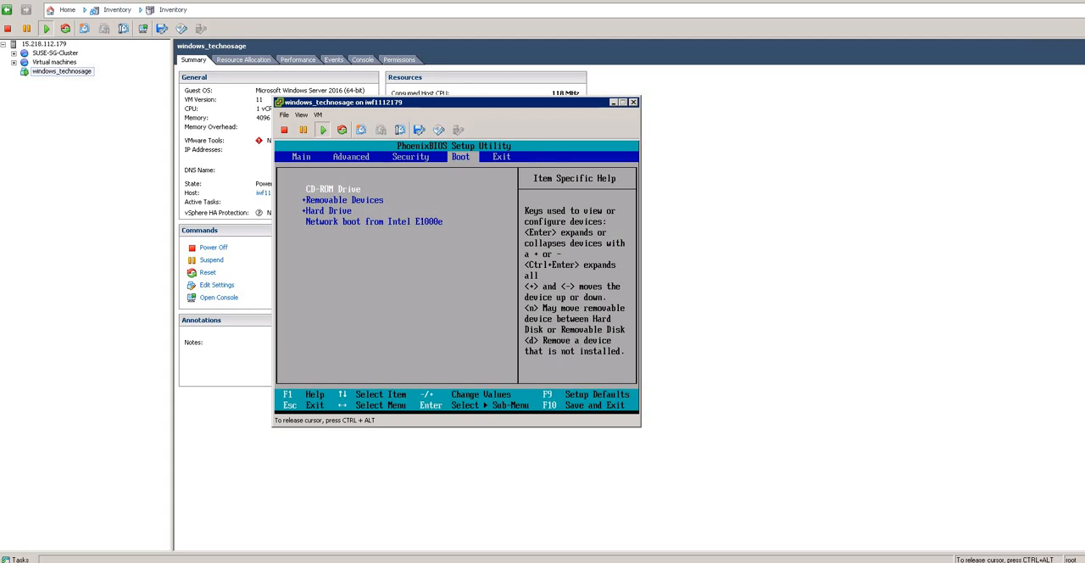
Step: Save the BIOS configuration changes and exit setup to restart the virtual machine
key(Right)
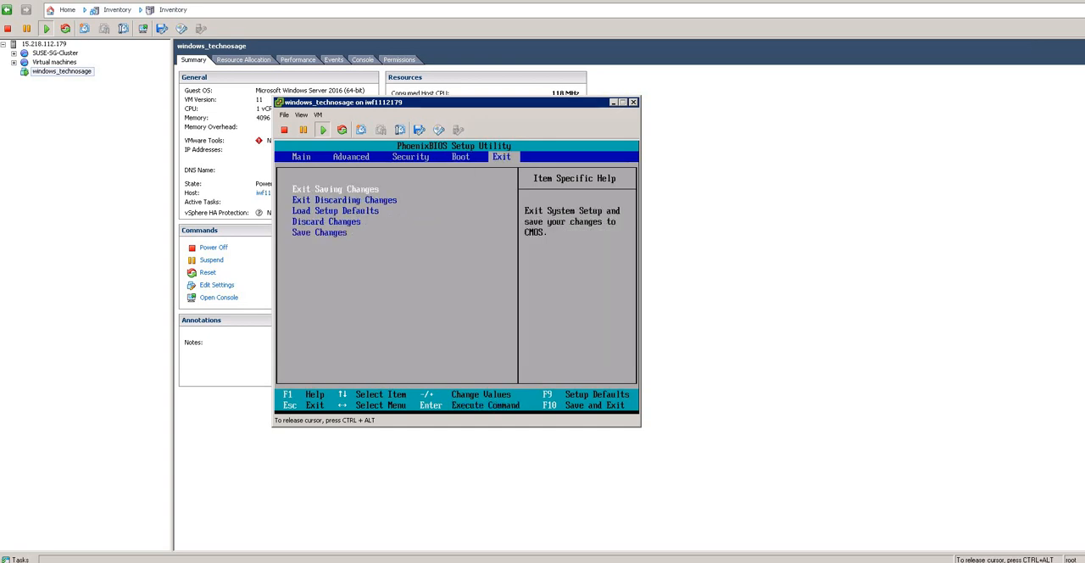
key(Return)
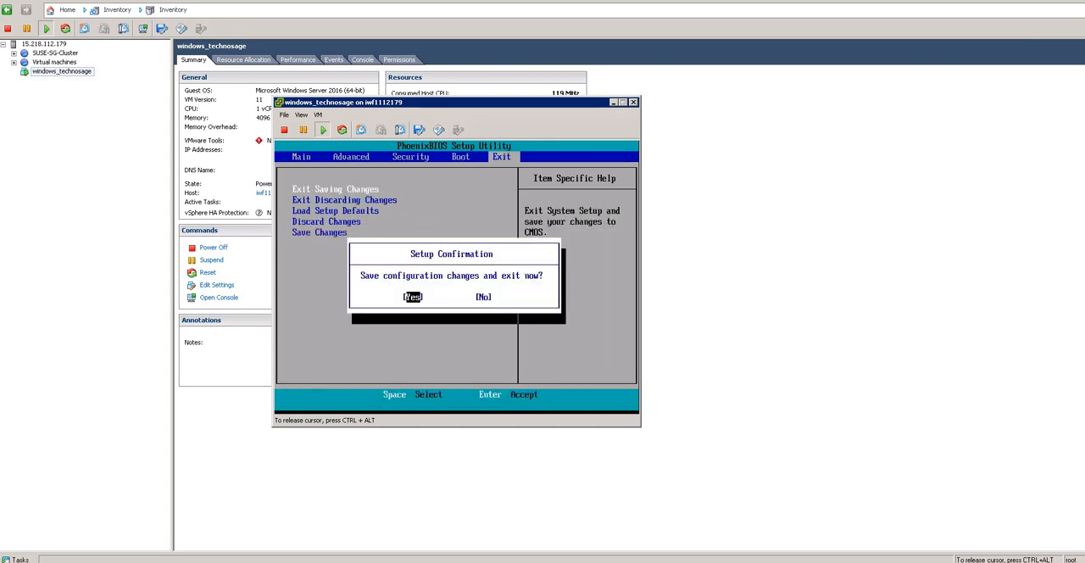
key(Return)
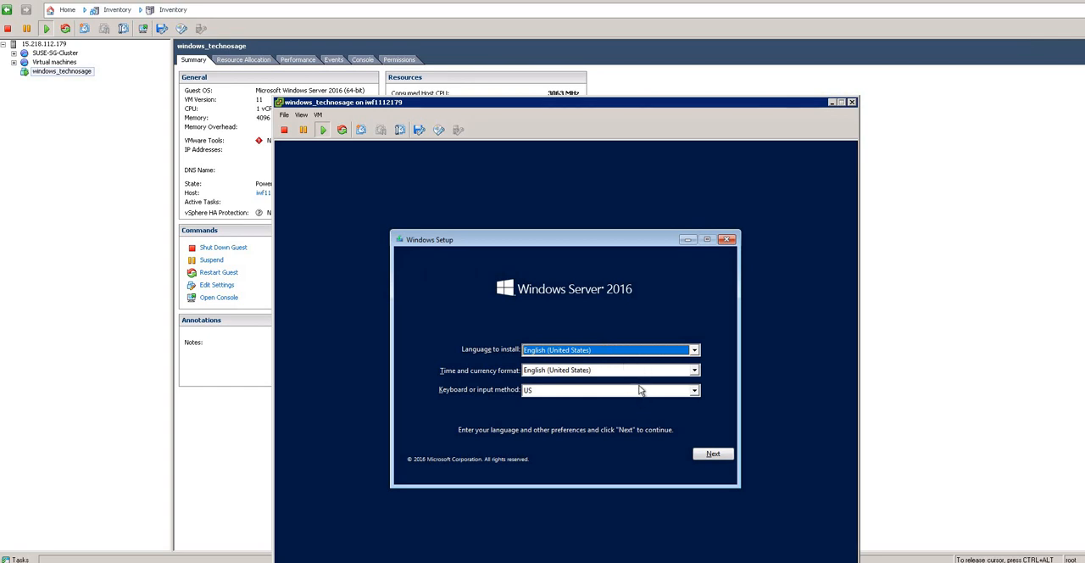
Step: Start the Windows Server 2016 installation with English (United States) and the US keyboard, continuing without a product key
click(710, 456)
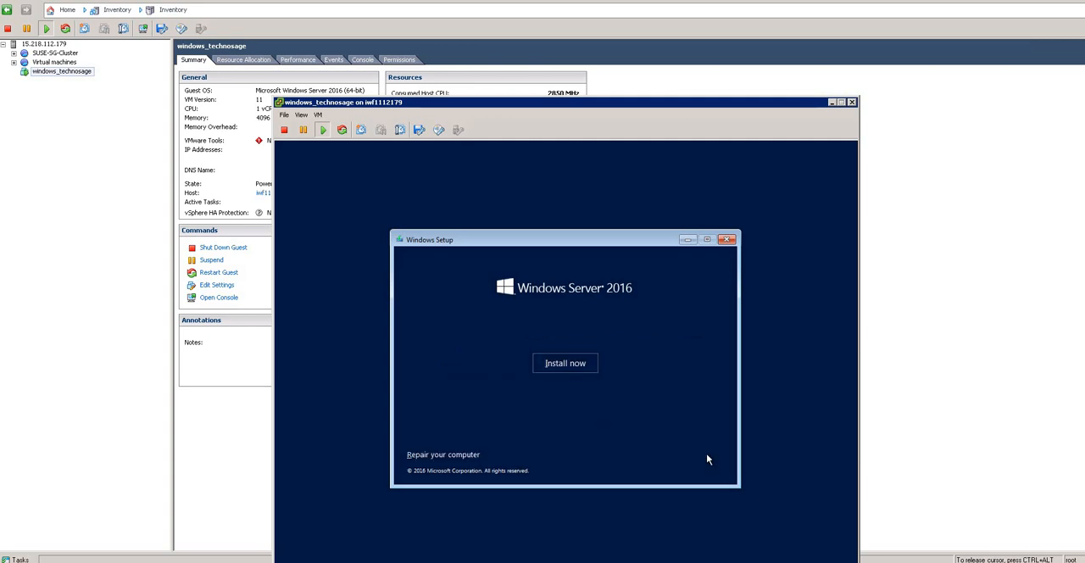
click(555, 366)
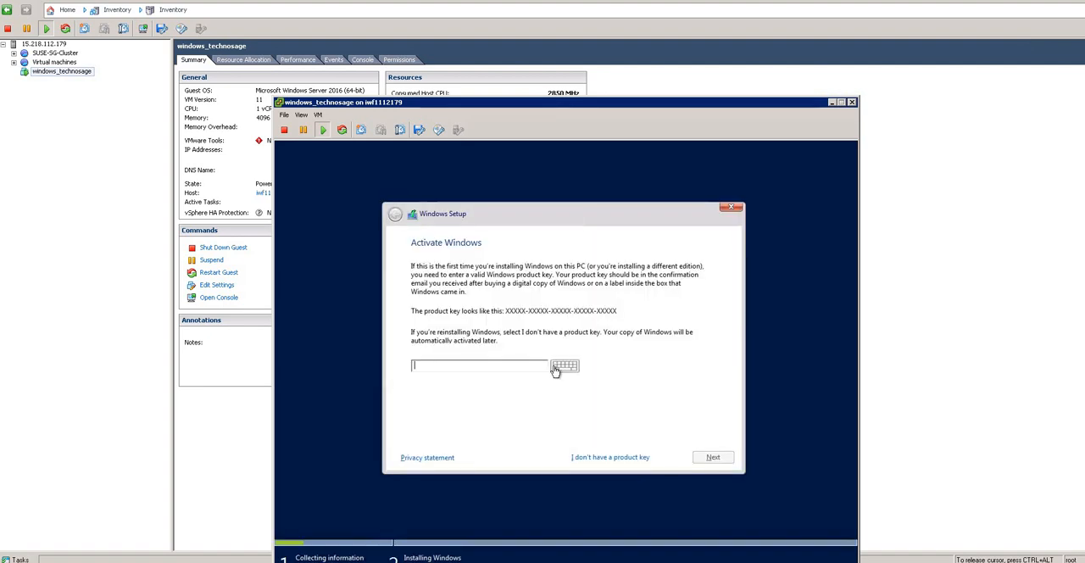
click(496, 366)
click(606, 463)
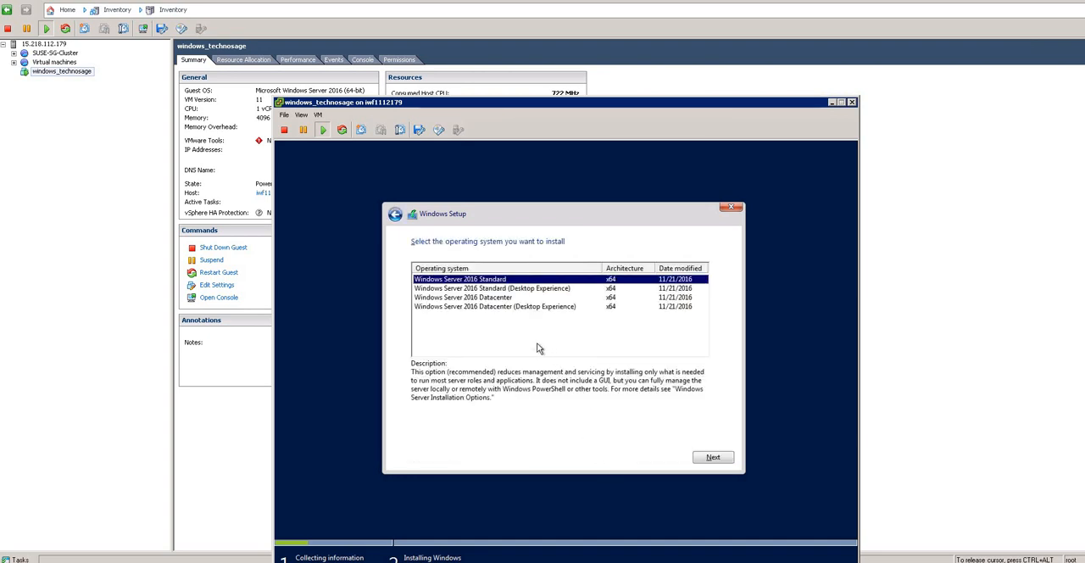
Step: Choose the Windows Server 2016 Standard (Desktop Experience) edition and accept the license terms
click(484, 289)
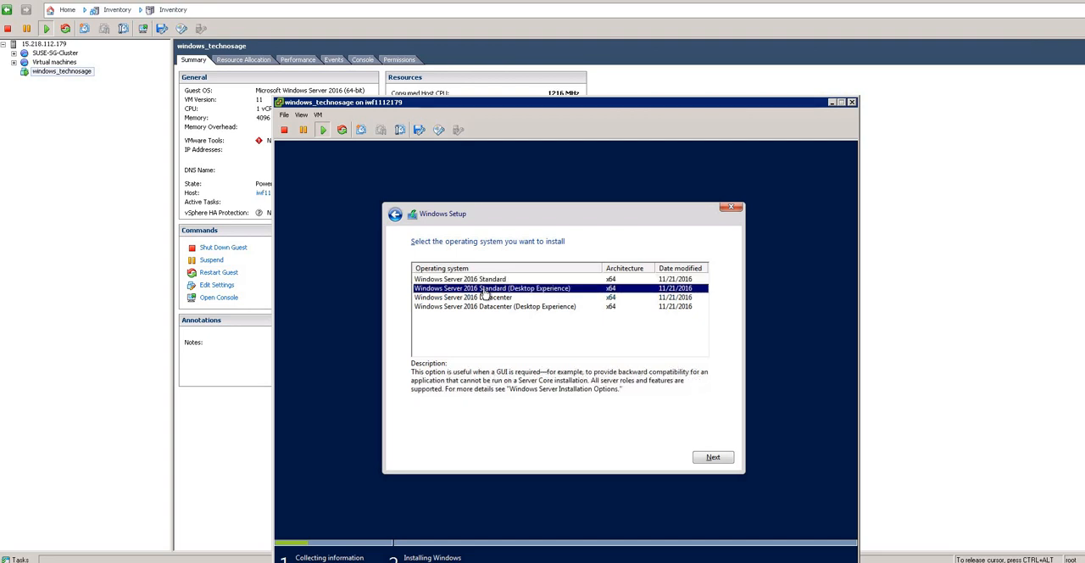
click(717, 458)
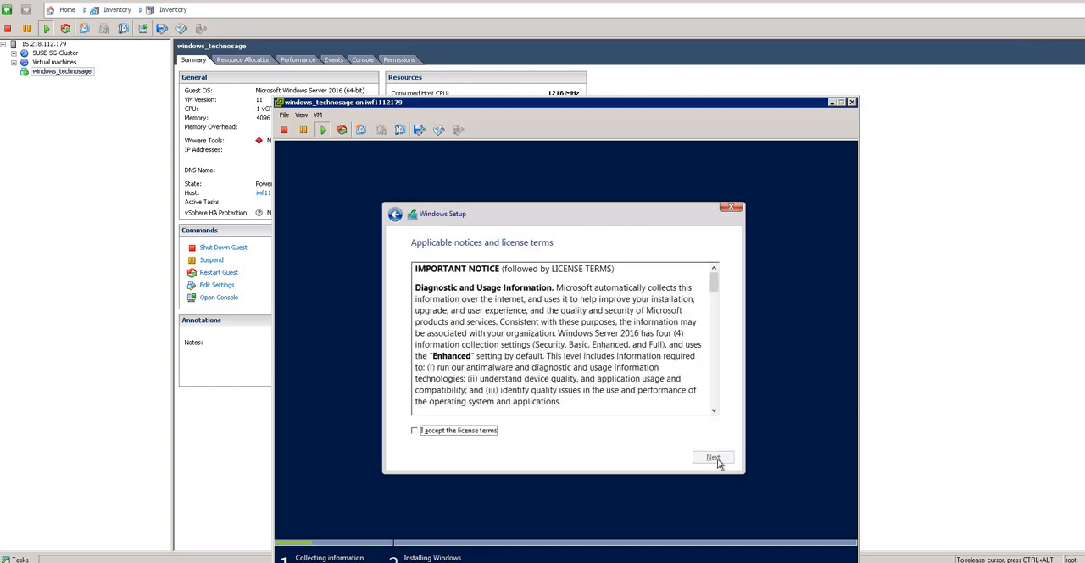
click(422, 430)
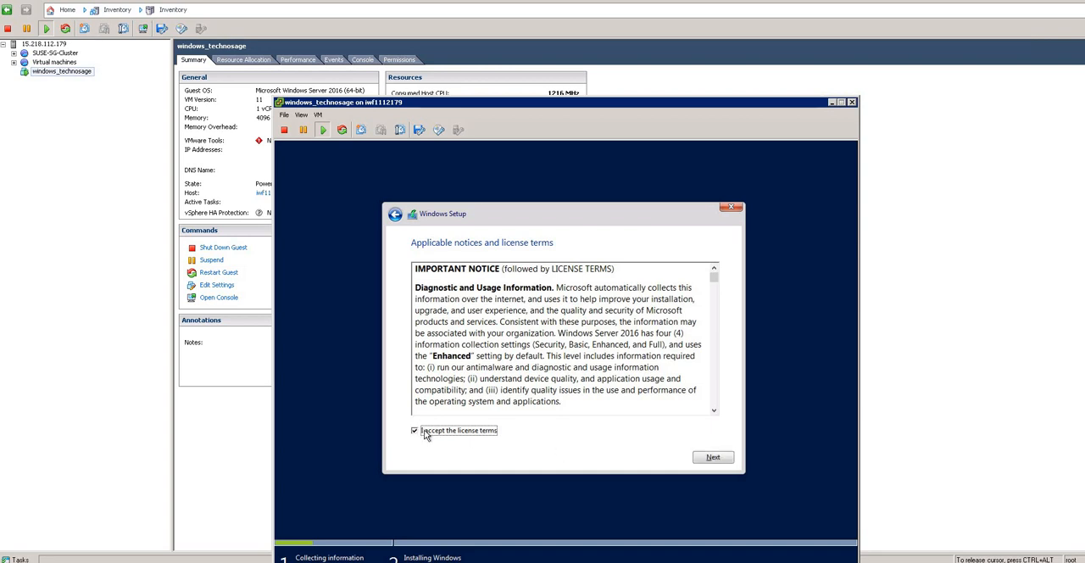
click(727, 458)
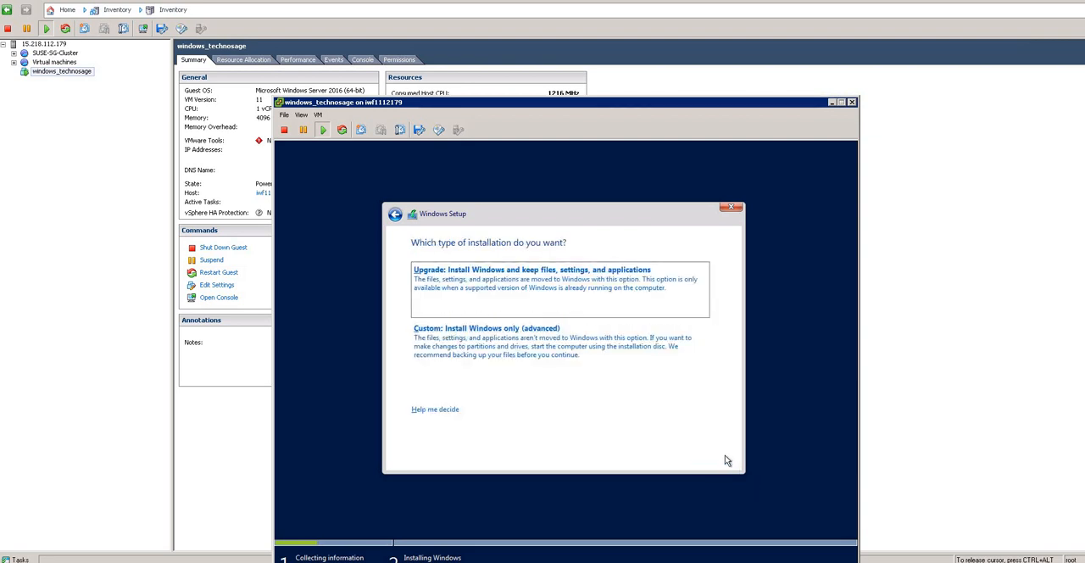
Step: Run a custom Windows-only installation on Drive 0 Unallocated Space
click(494, 349)
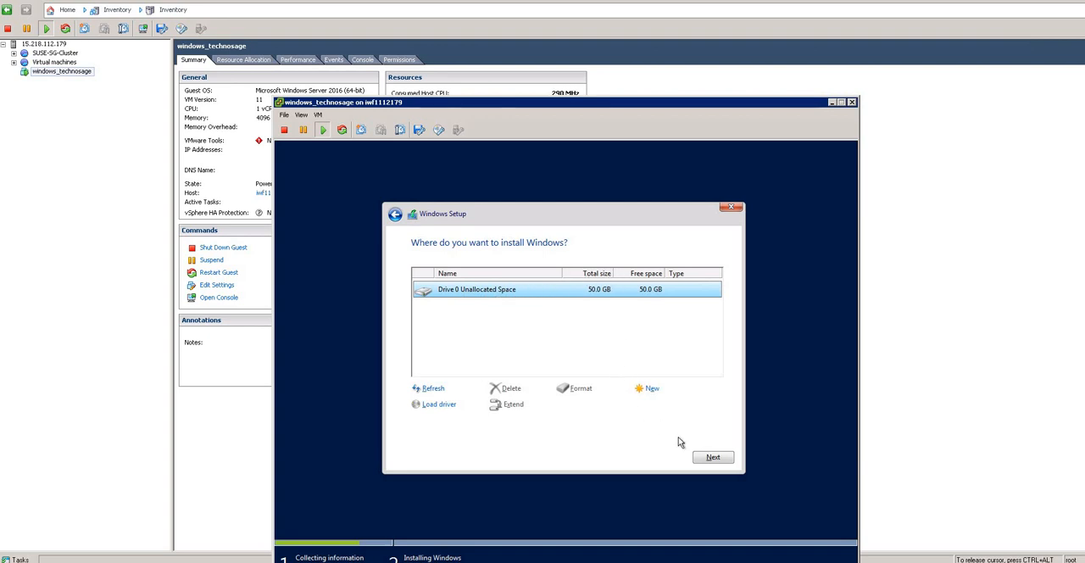
click(718, 460)
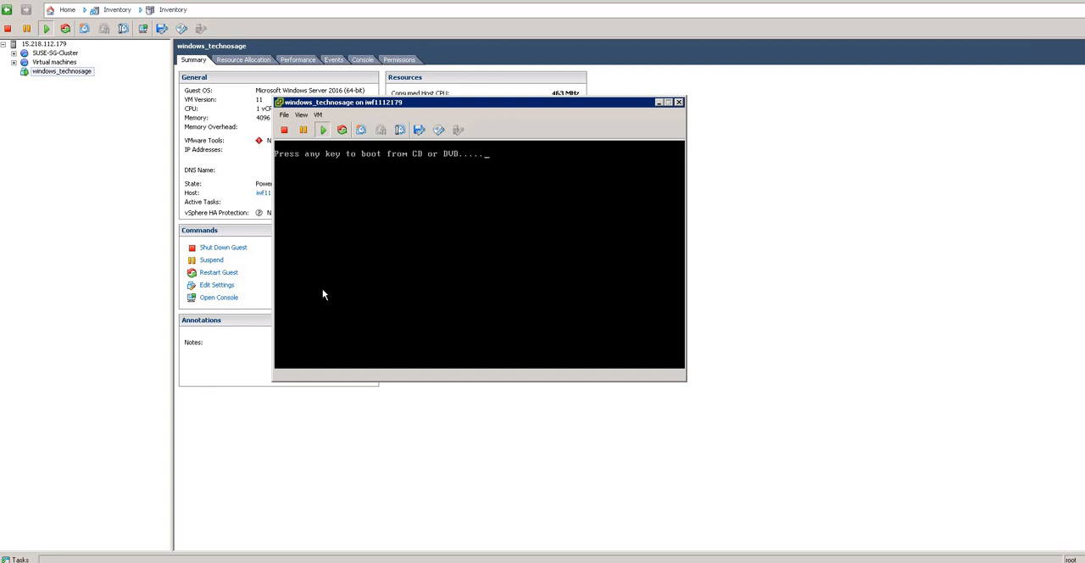
key(Return)
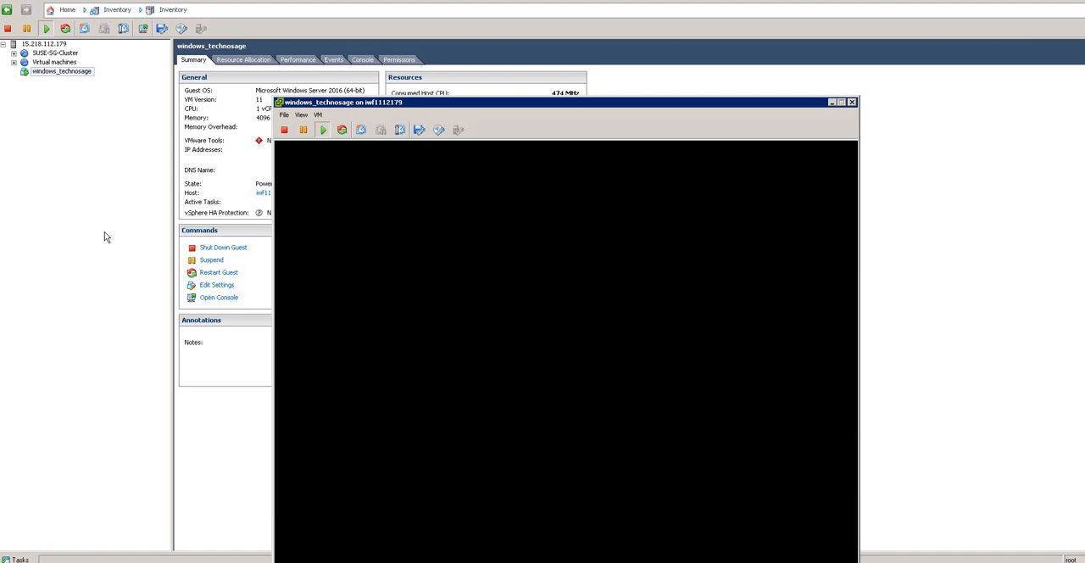
Step: Enter and re-enter the password for the built-in Administrator account and finish customizing the settings
click(514, 305)
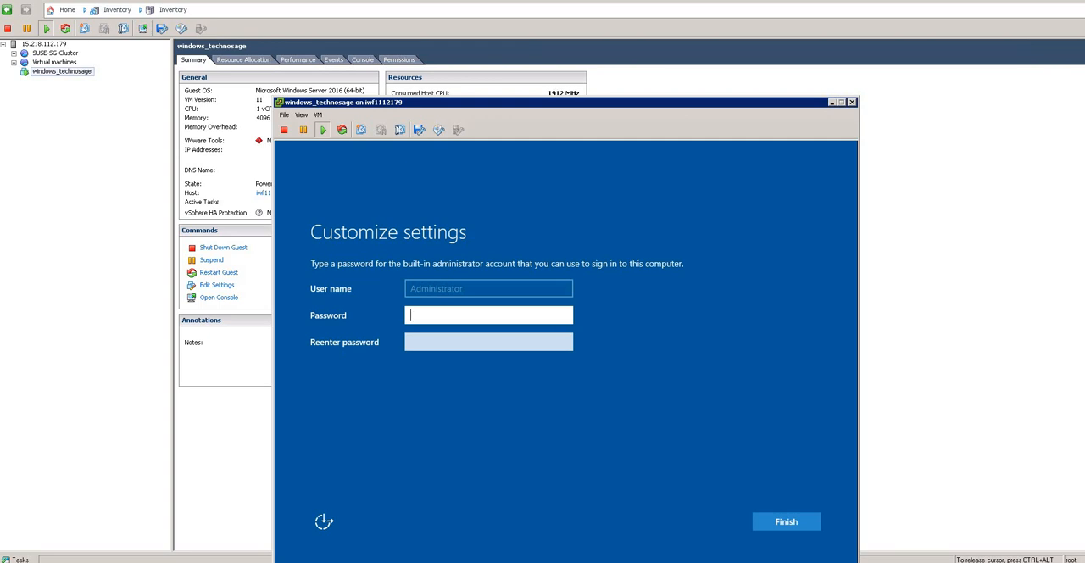
text(••••••••)
key(Tab)
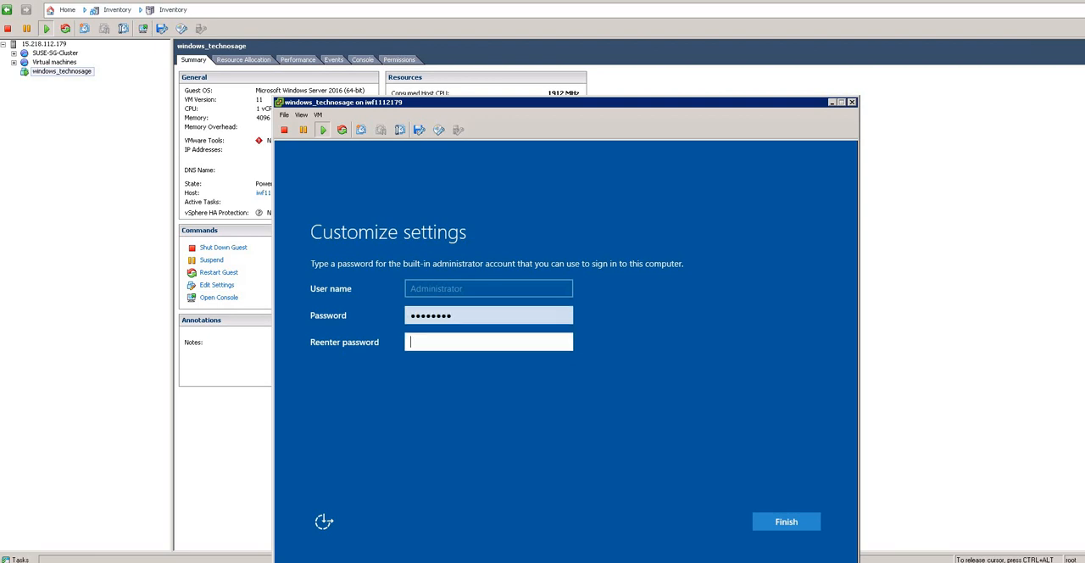
text(••••••••)
click(771, 524)
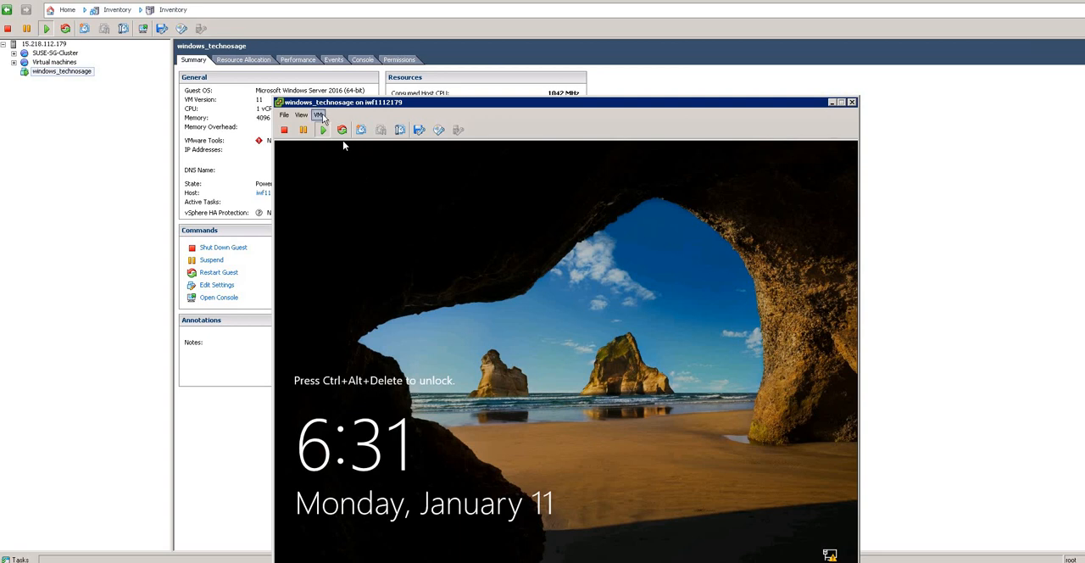
Step: Unlock the guest's sign-in screen from the console and sign in as Administrator with the account password
click(319, 116)
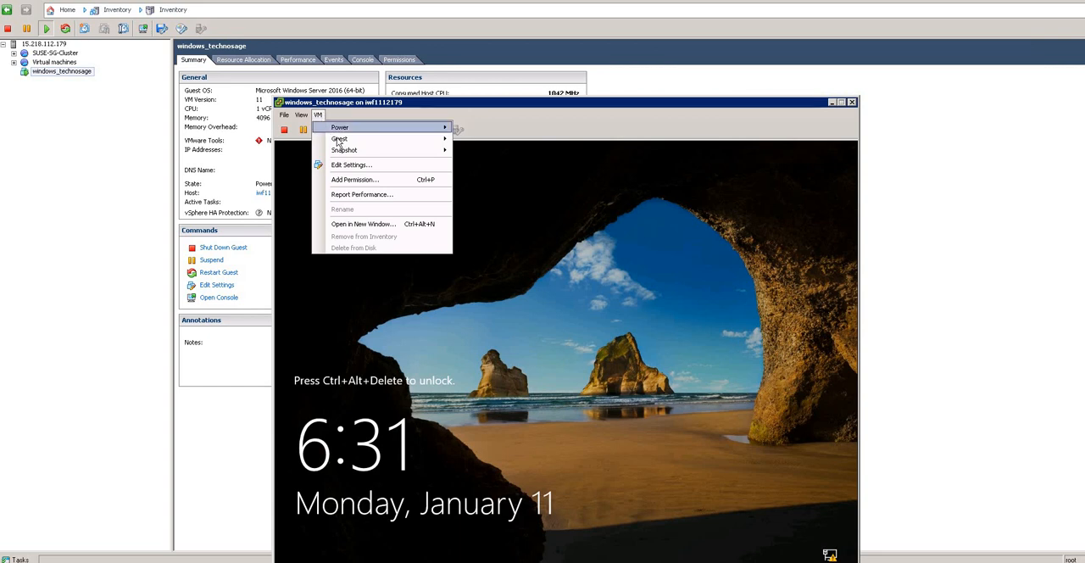
mouse_move(338, 142)
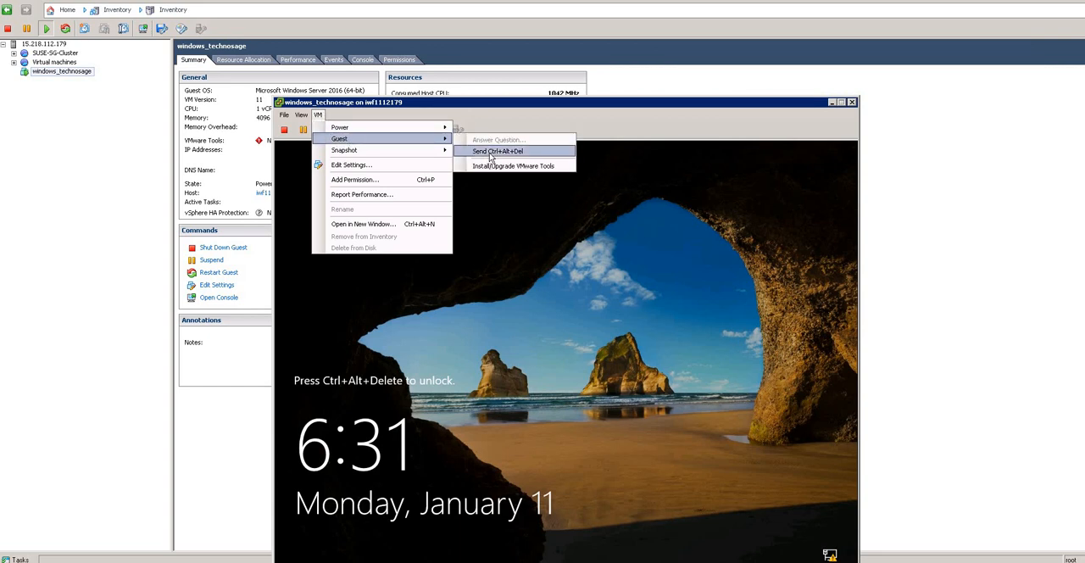
click(492, 152)
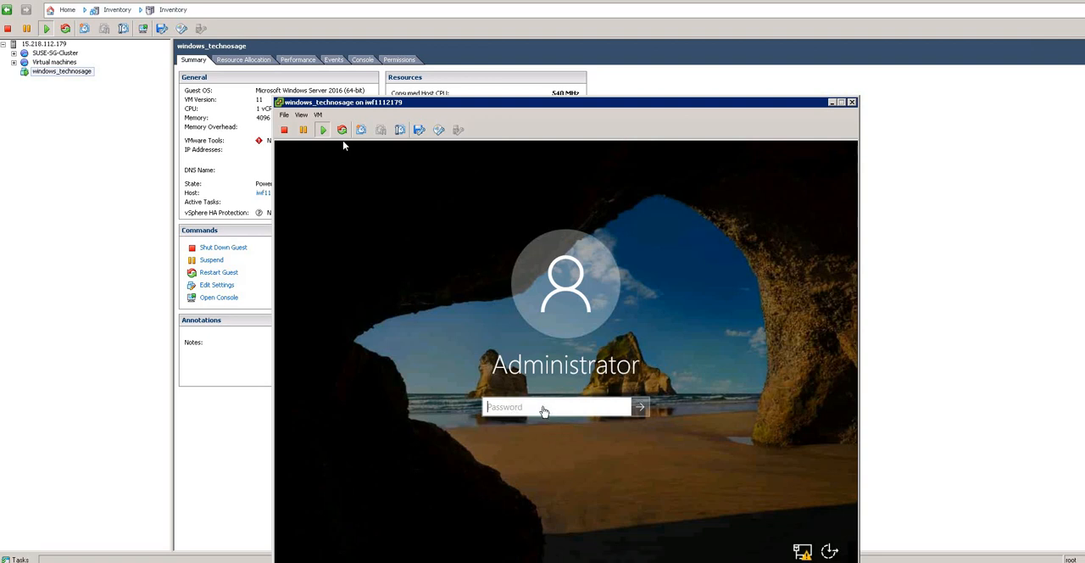
click(343, 146)
text(*********)
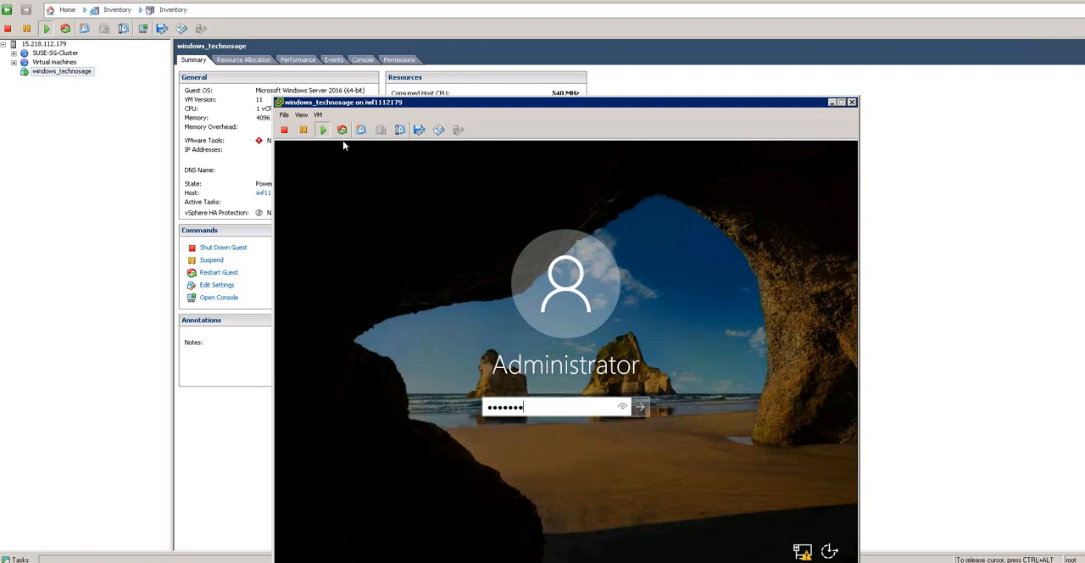
key(Return)
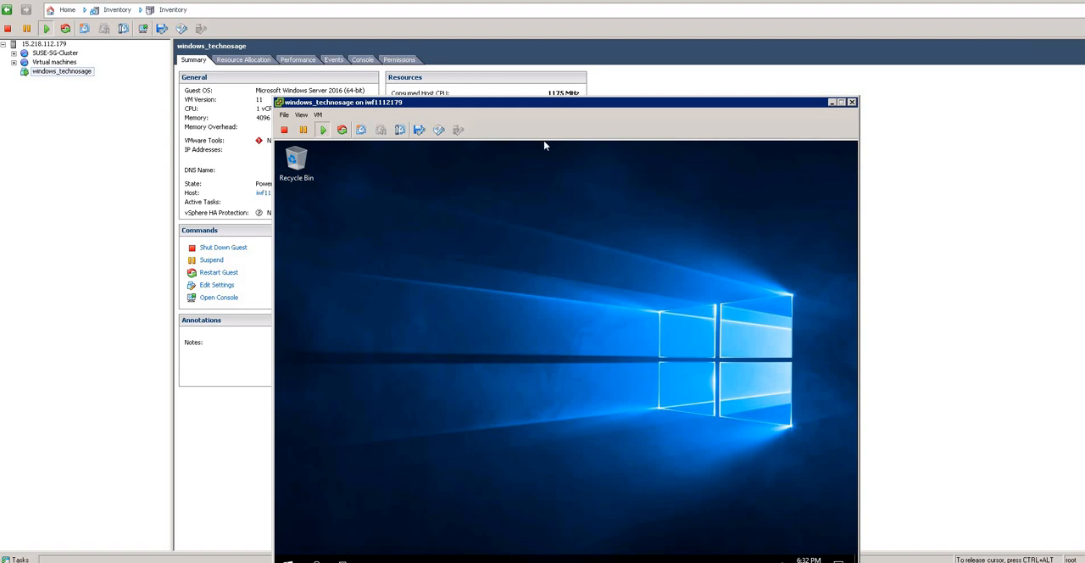
Step: Bring the guest's taskbar into view and open Windows search in the virtual machine
key(ctrl+alt)
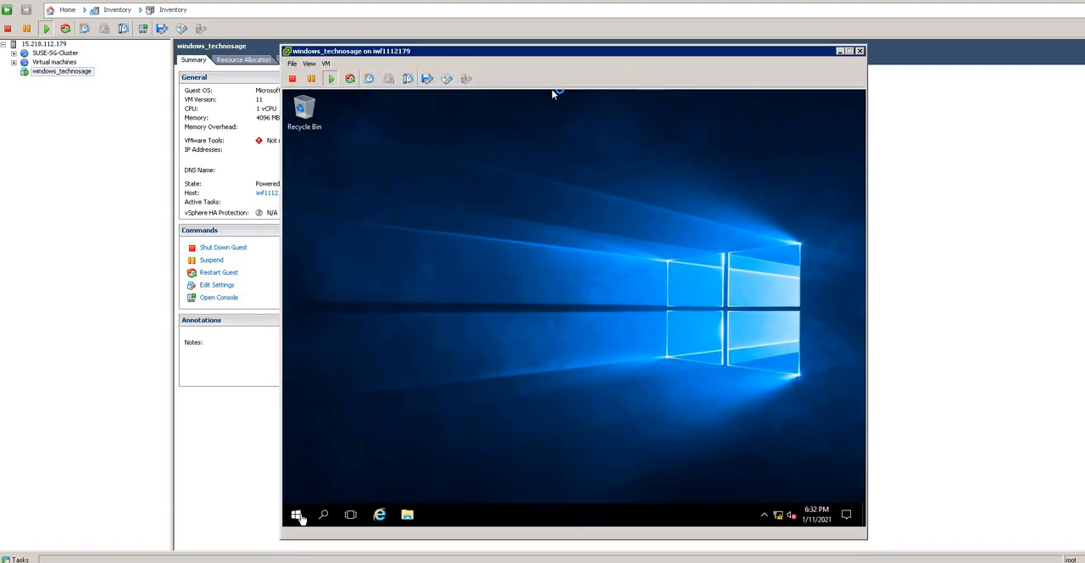
click(299, 516)
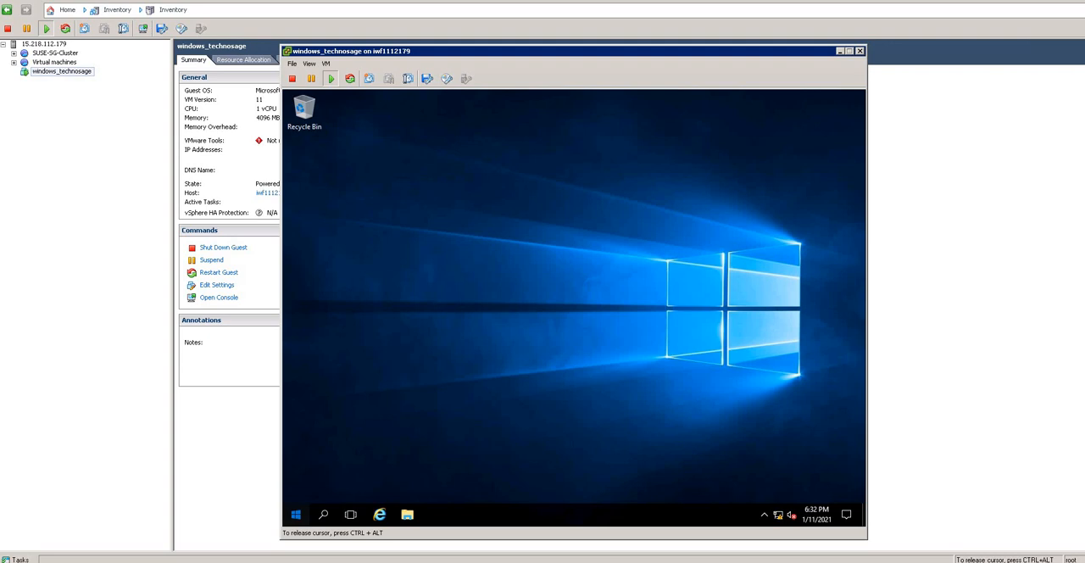
click(296, 515)
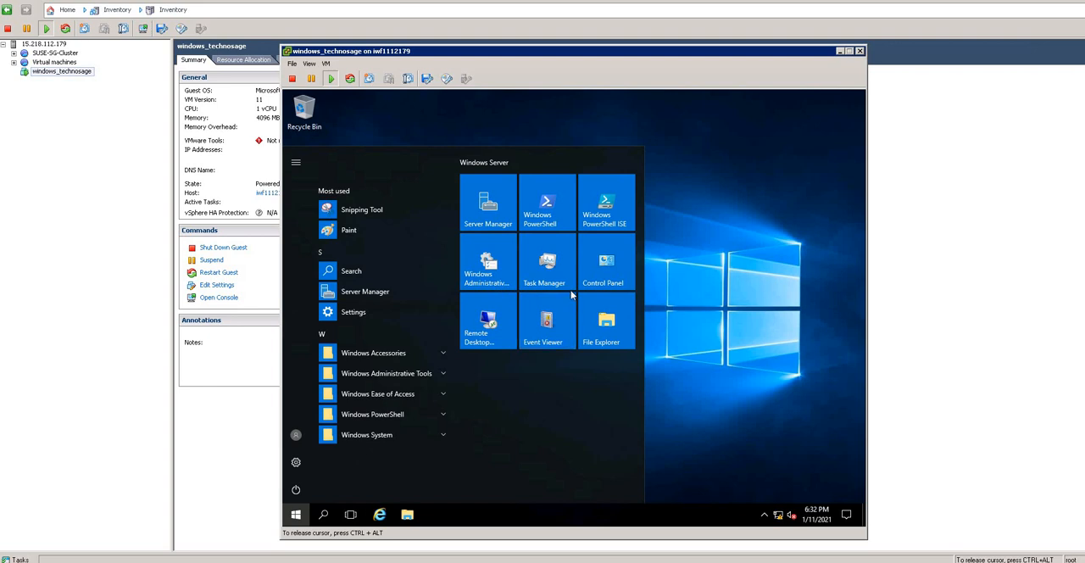
click(395, 300)
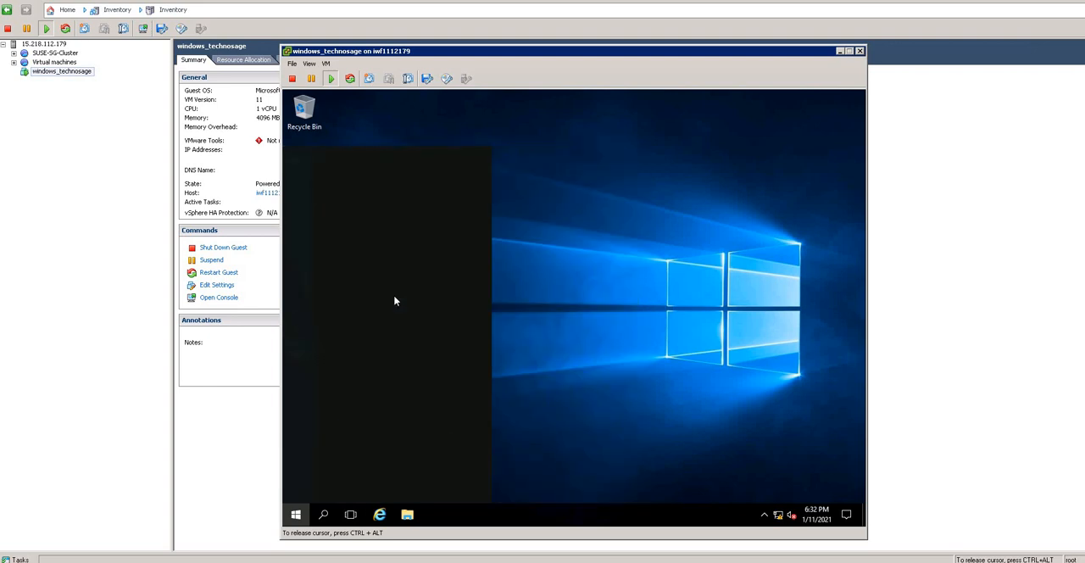
text(my)
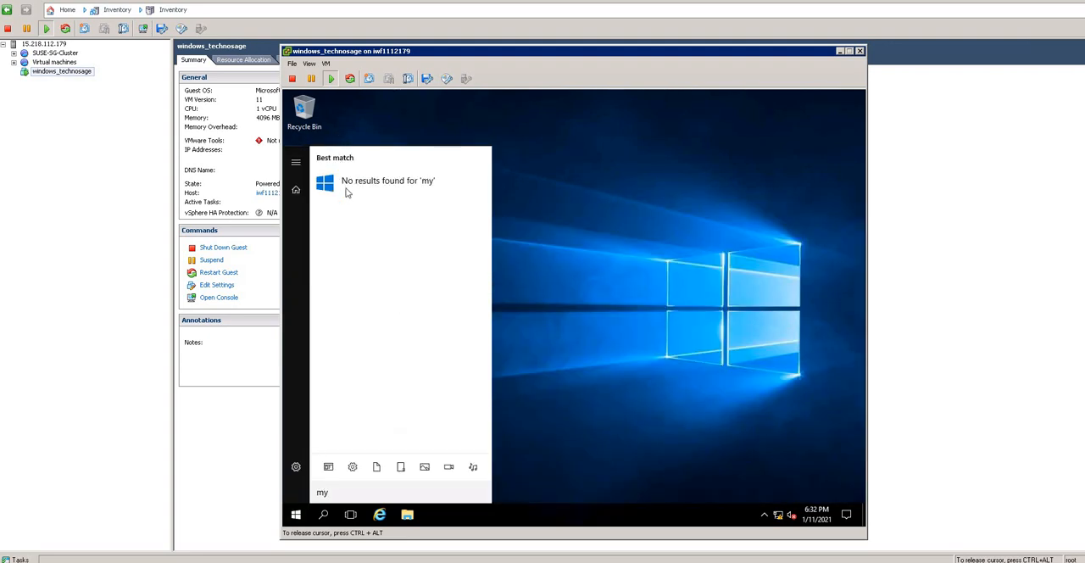
key(BackSpace)
key(BackSpace)
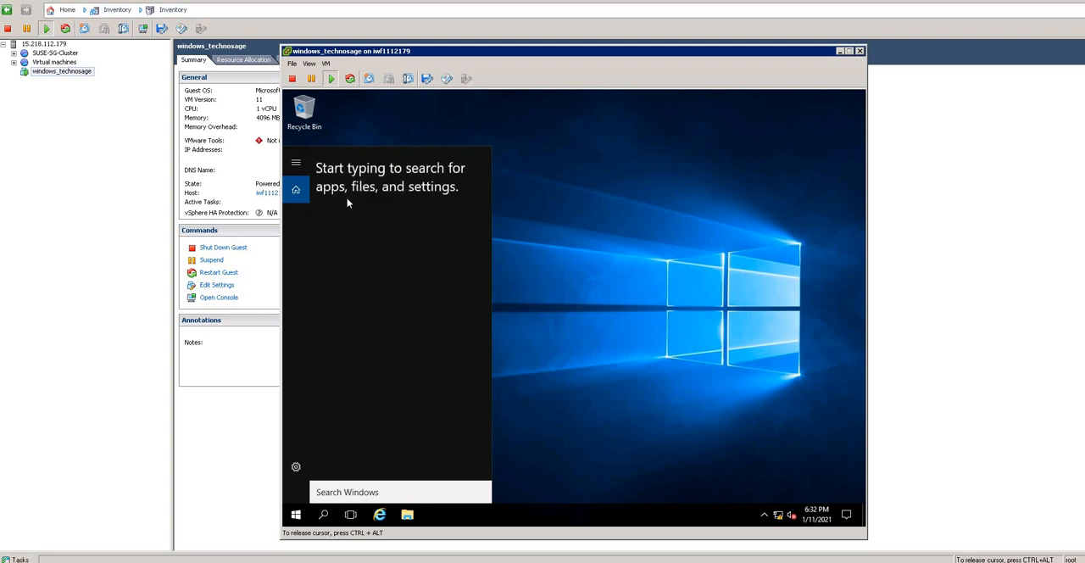
Step: Search Windows for "pc" and open the properties of This PC to review the system information
text(pc)
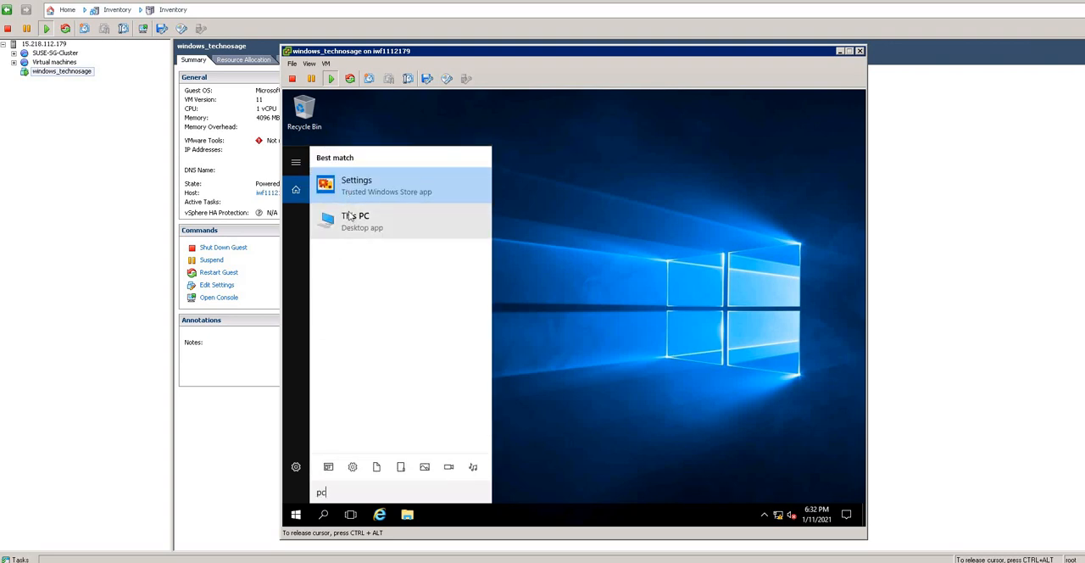
right_click(351, 229)
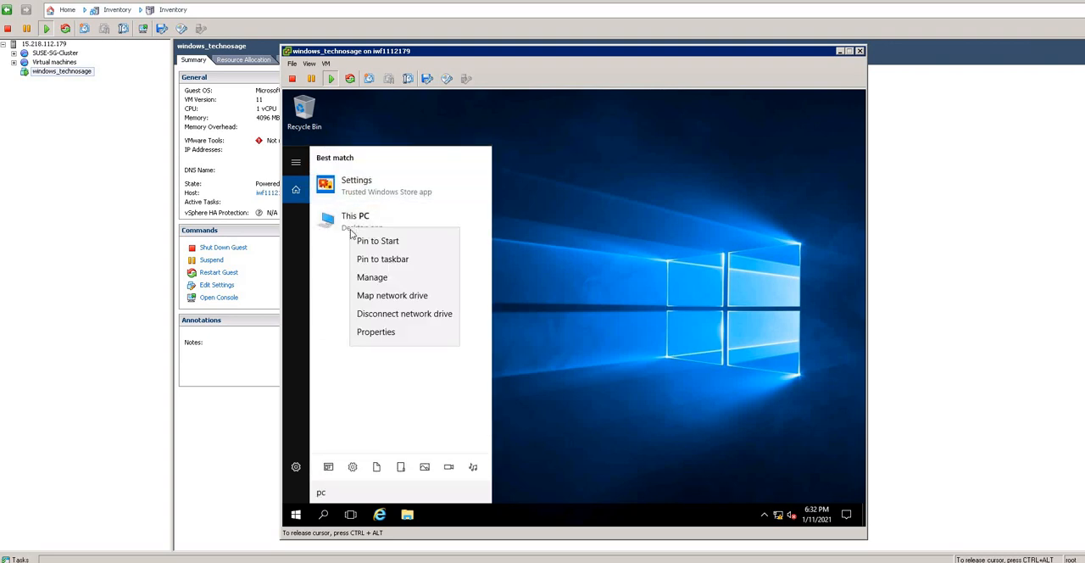
click(392, 337)
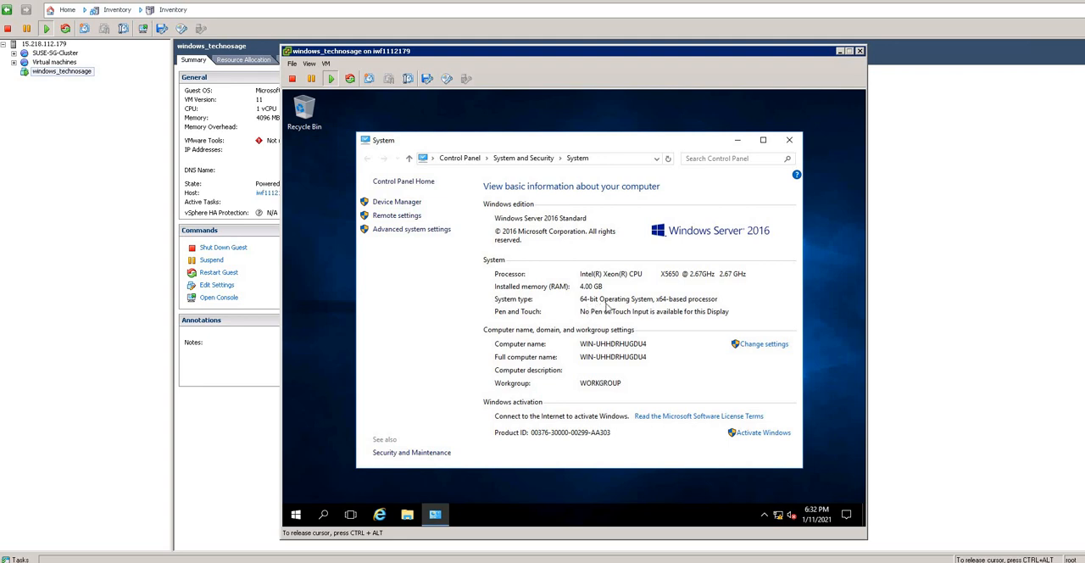
Step: Check Local Disk (C:) under This PC in the guest's File Explorer and return to the virtual machine's summary
click(408, 515)
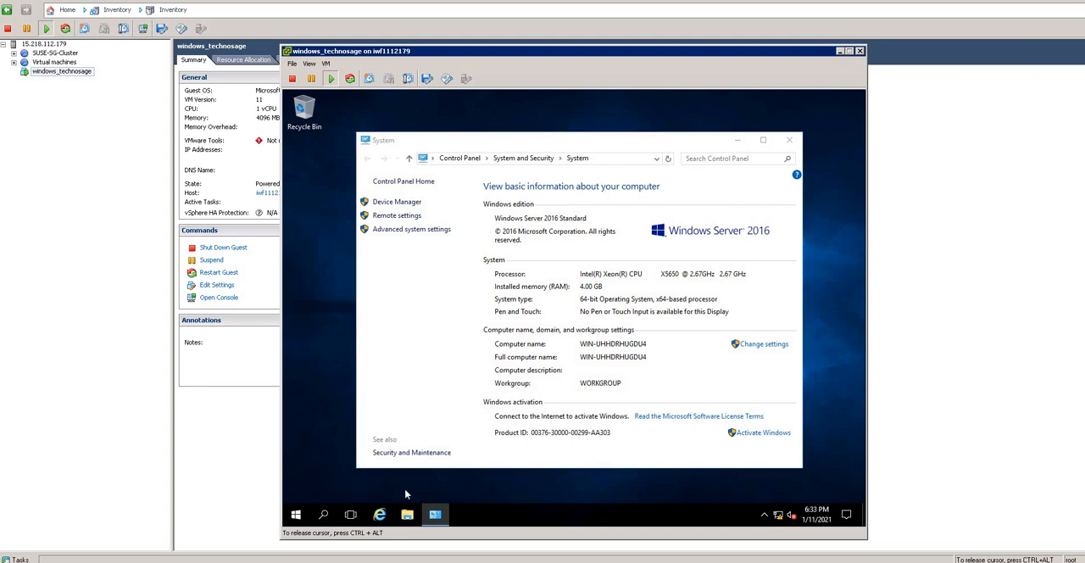
click(407, 514)
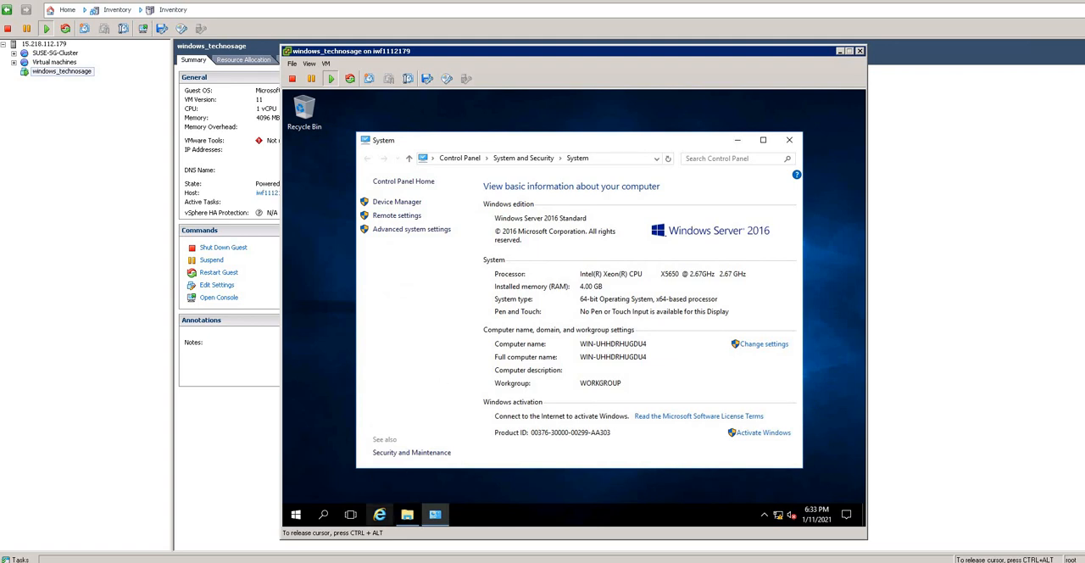
click(408, 515)
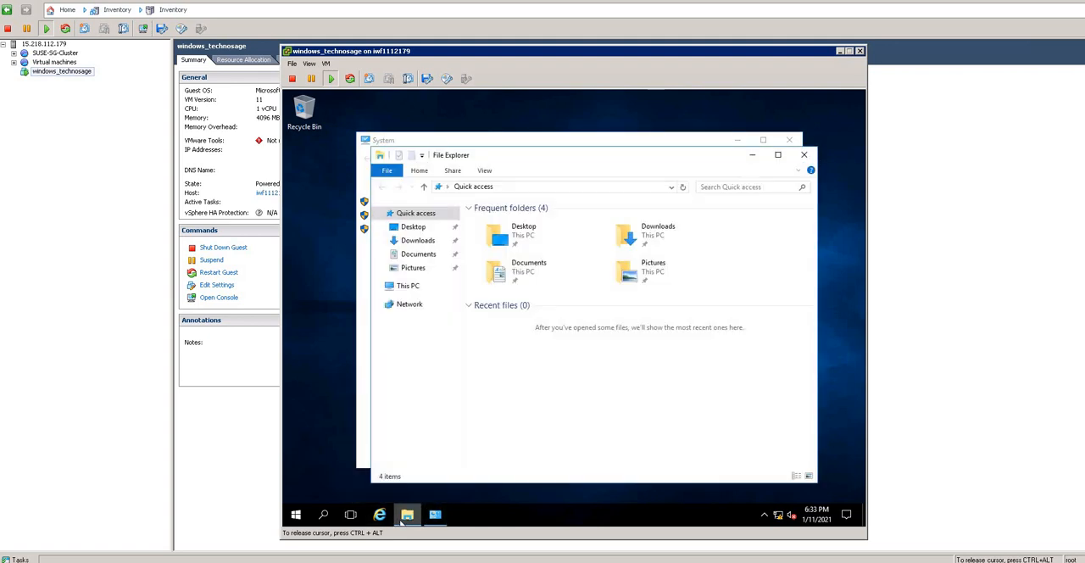
click(403, 290)
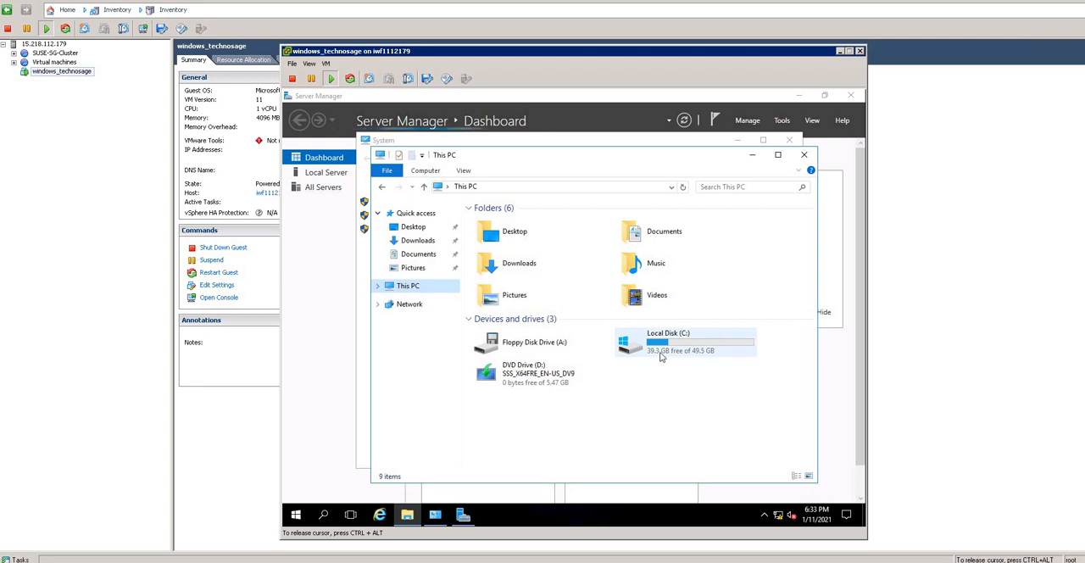
click(662, 355)
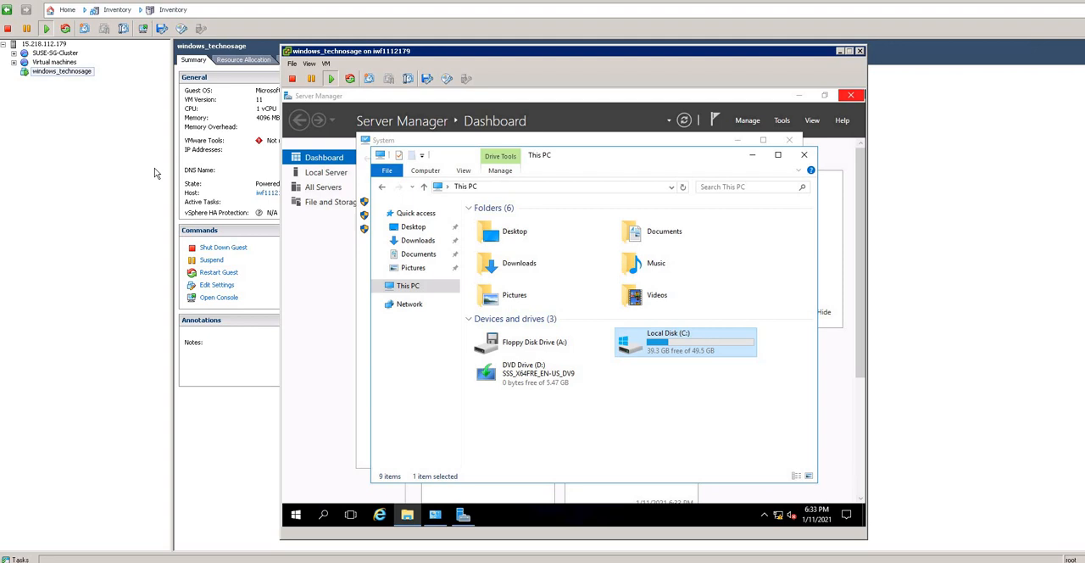
click(87, 141)
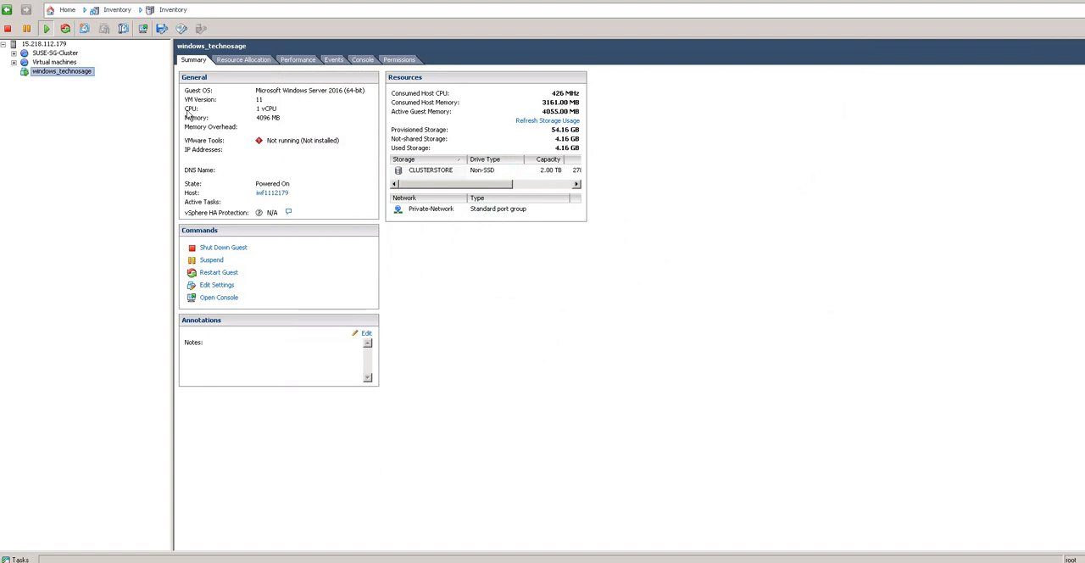